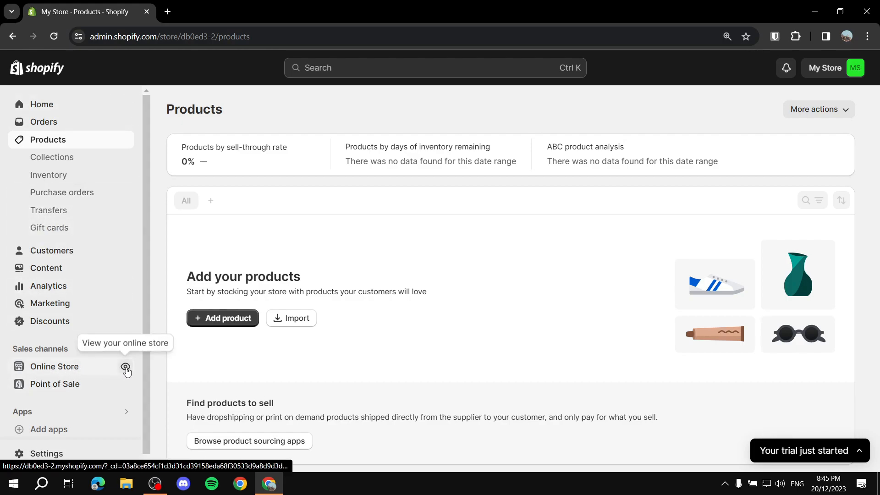
Preview the online store's home page to check its header for a login link, dismissing the admin bar and closing the preview
click(125, 366)
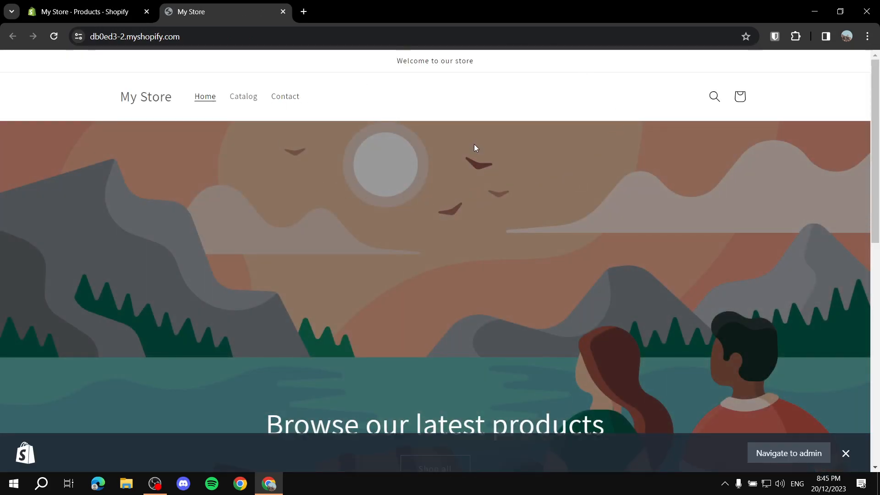
click(847, 453)
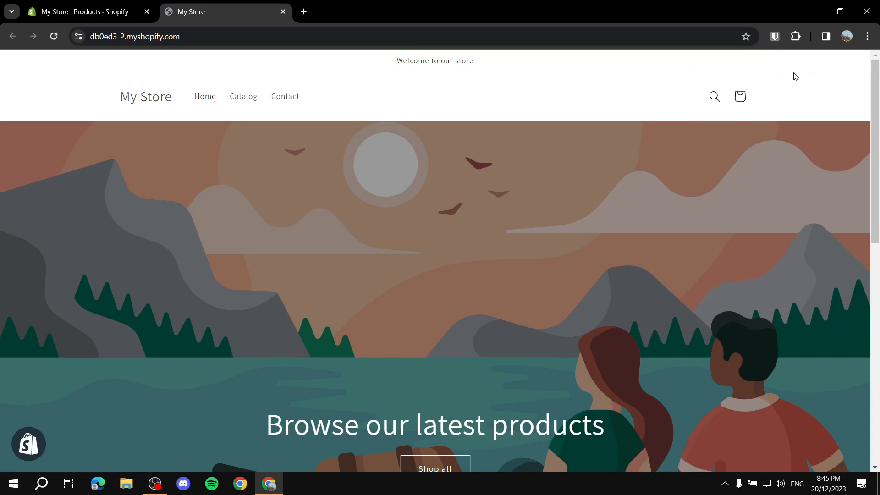
scroll(593, 167, down, 8)
scroll(340, 196, up, 8)
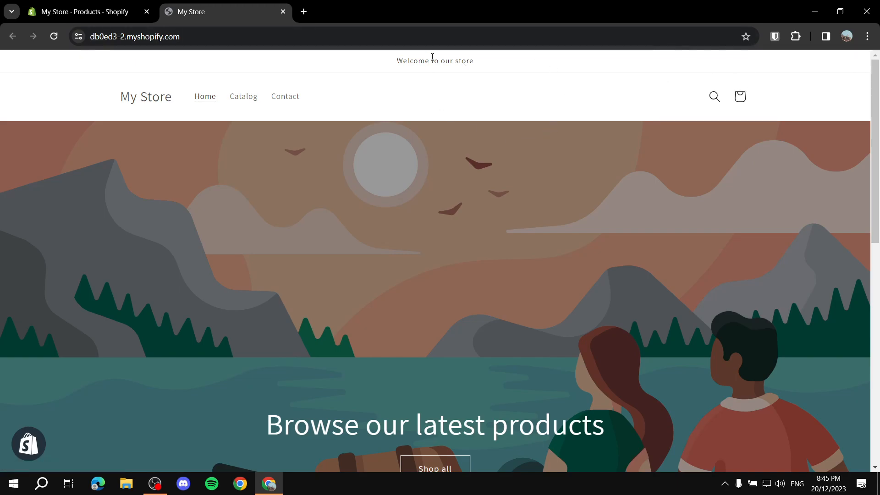
click(283, 12)
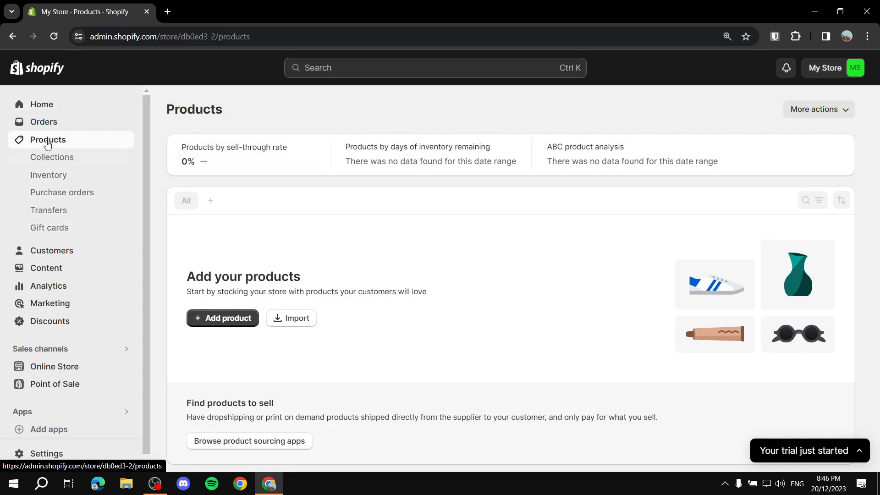
Open the Customer accounts page in the store settings
scroll(91, 174, down, 1)
click(48, 454)
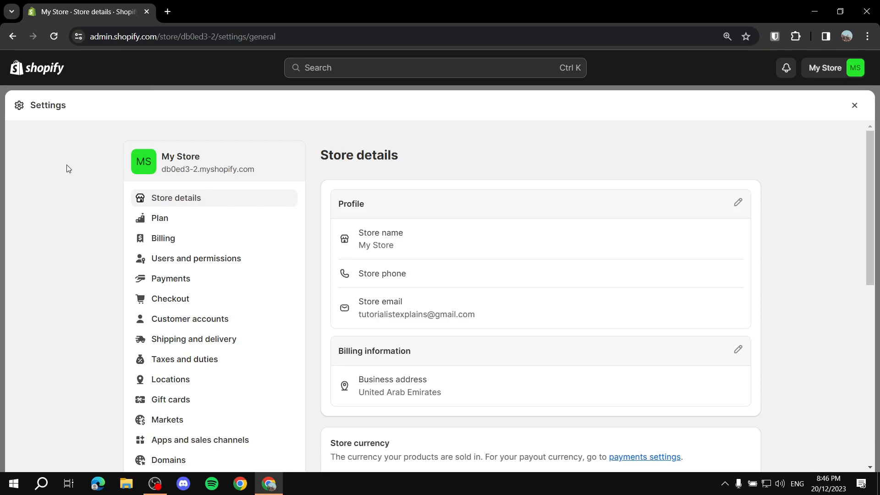
scroll(188, 220, down, 3)
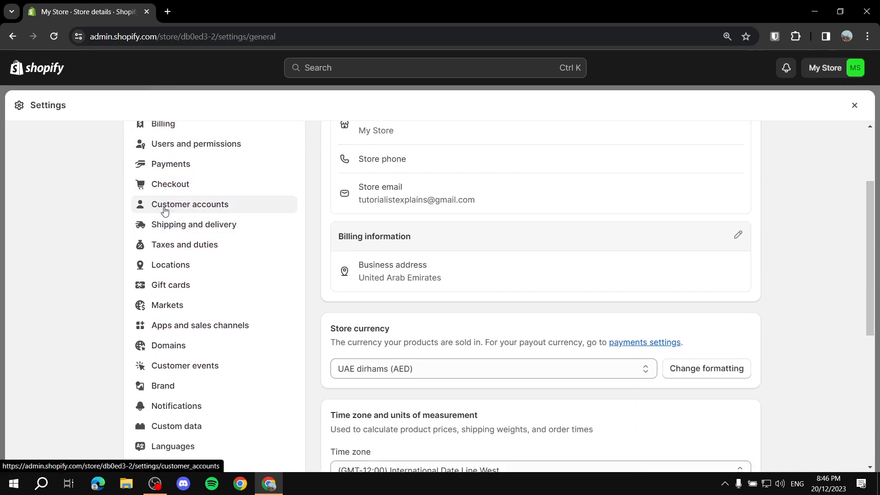
click(212, 210)
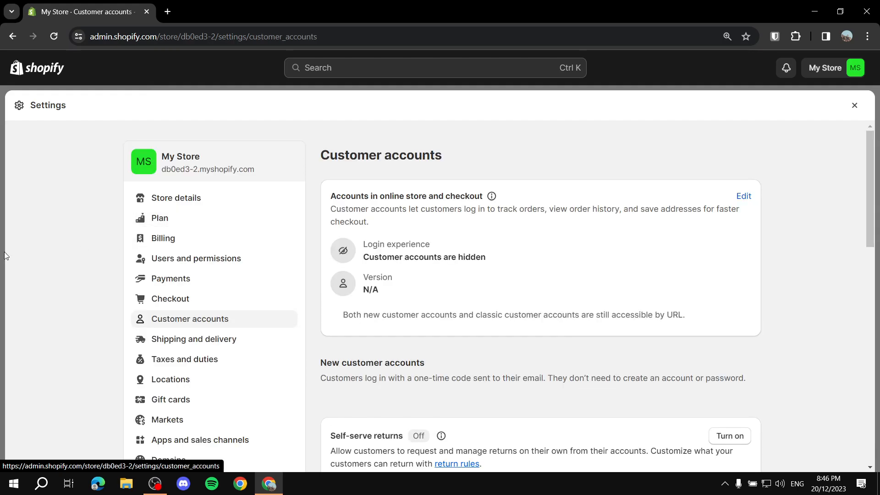
Review the Customer accounts page, including the description of accounts in online store and checkout
scroll(655, 238, down, 10)
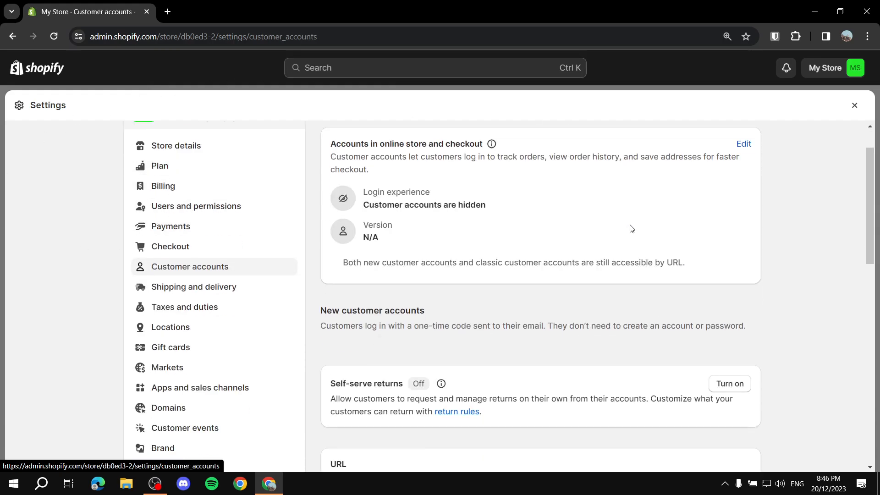
scroll(204, 205, down, 4)
scroll(275, 264, up, 9)
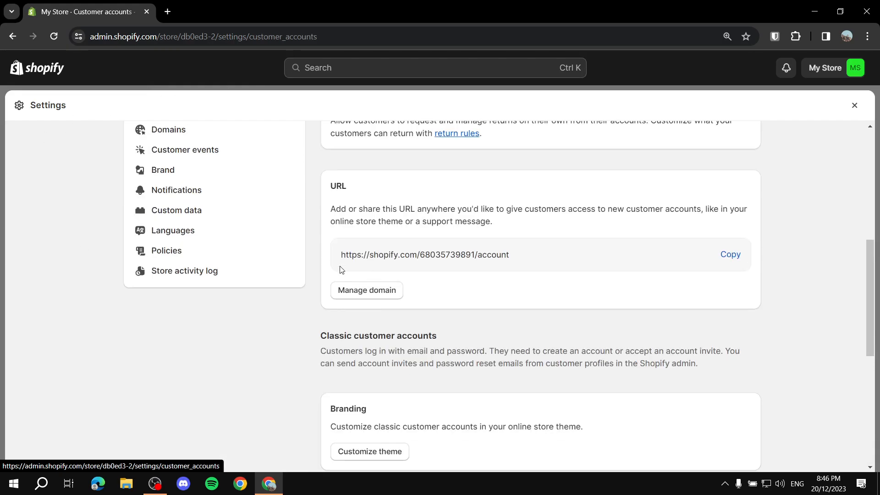
scroll(363, 184, up, 5)
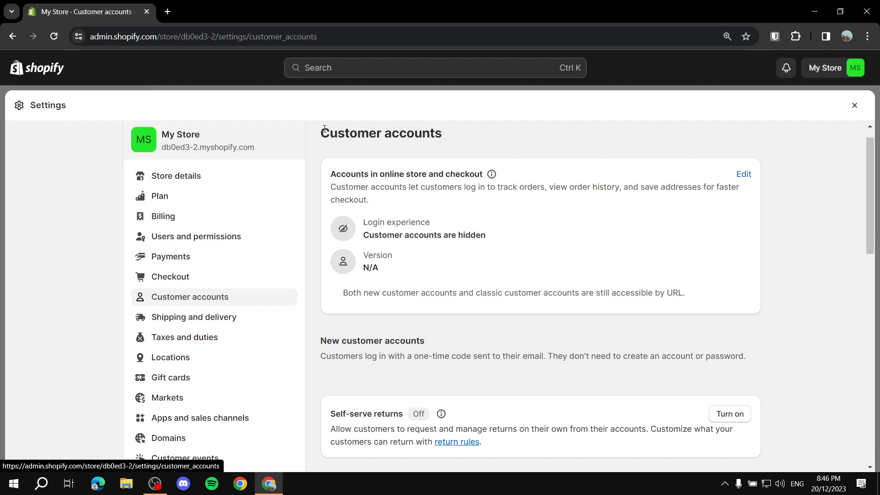
drag(344, 134, 510, 137)
click(503, 158)
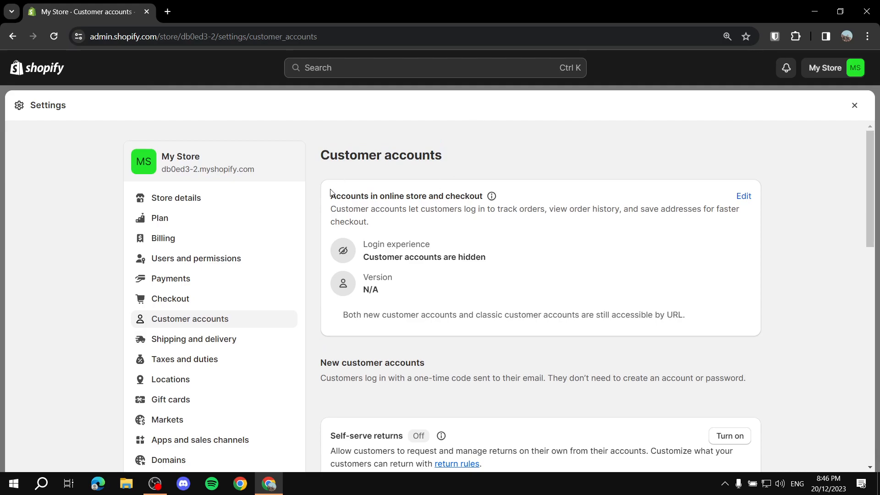
drag(328, 196, 485, 196)
drag(328, 210, 736, 222)
click(732, 225)
Enable the login link in the header of the online store and at checkout, save the change, and close the settings
click(742, 196)
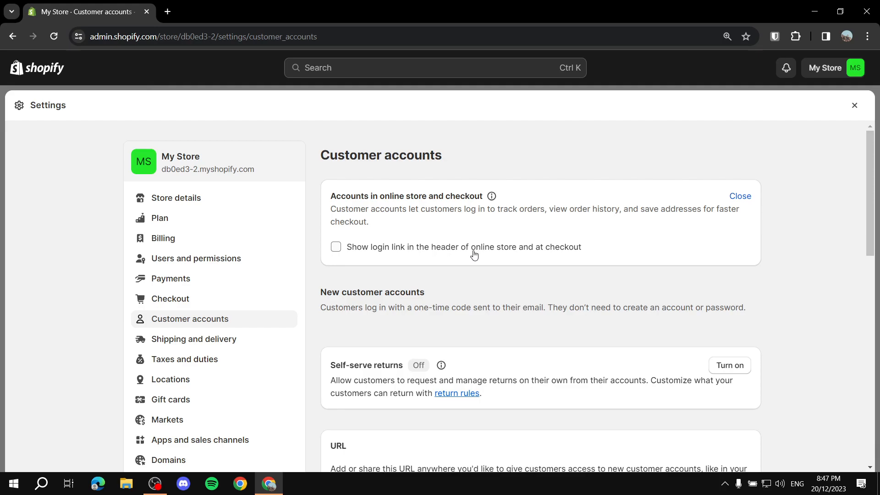
click(554, 247)
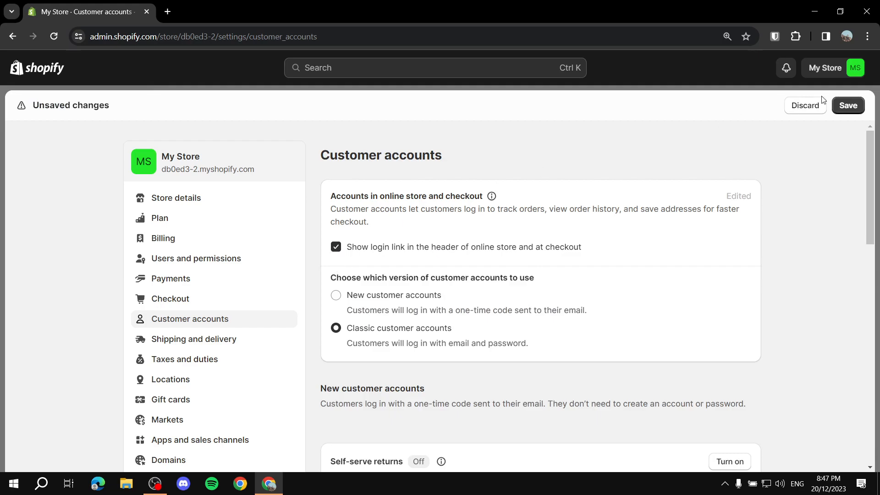
click(849, 105)
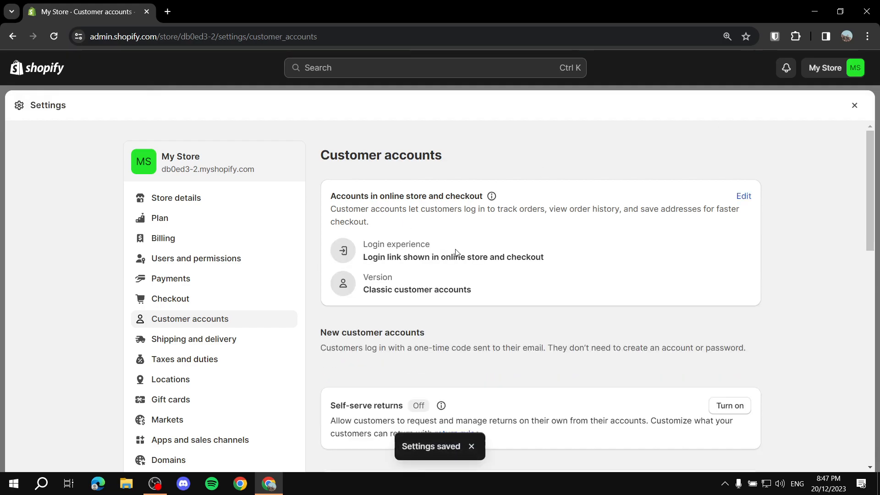
click(855, 105)
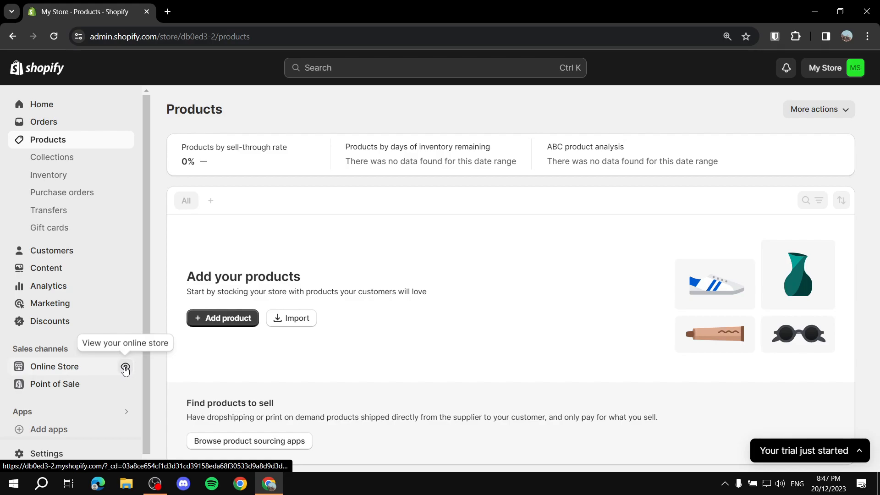
View the online store again and examine the customer login page reached from the header's account link
click(125, 367)
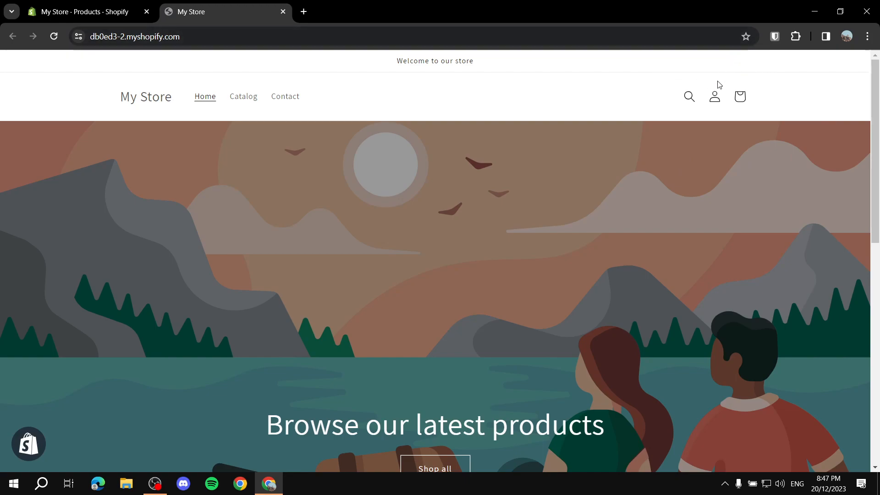
click(716, 97)
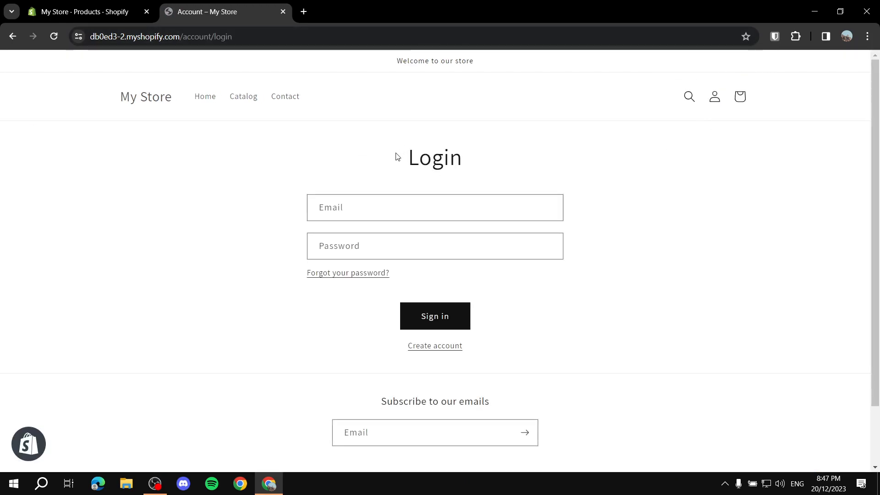
drag(397, 156, 523, 157)
click(260, 182)
click(92, 12)
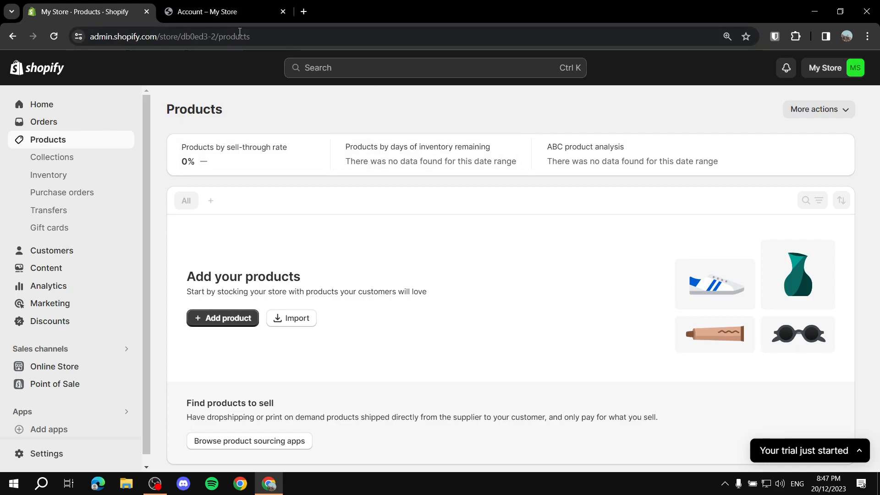
key(ctrl+Tab)
drag(400, 168, 486, 161)
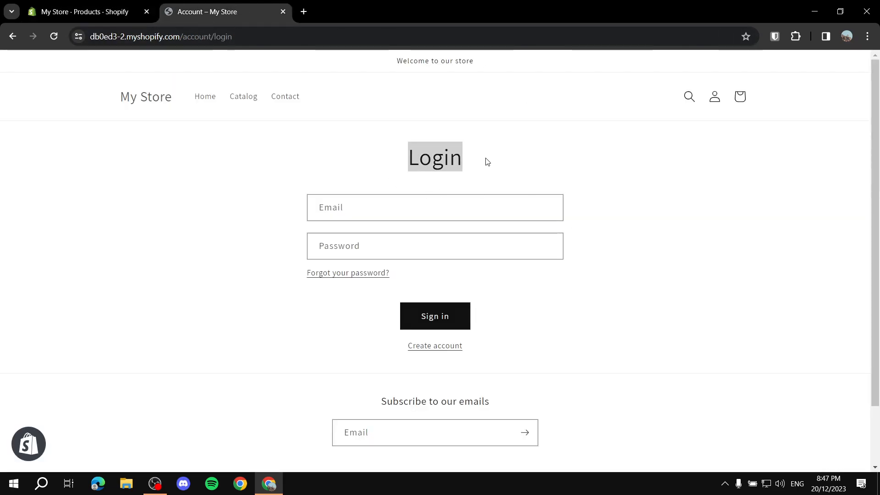
click(394, 146)
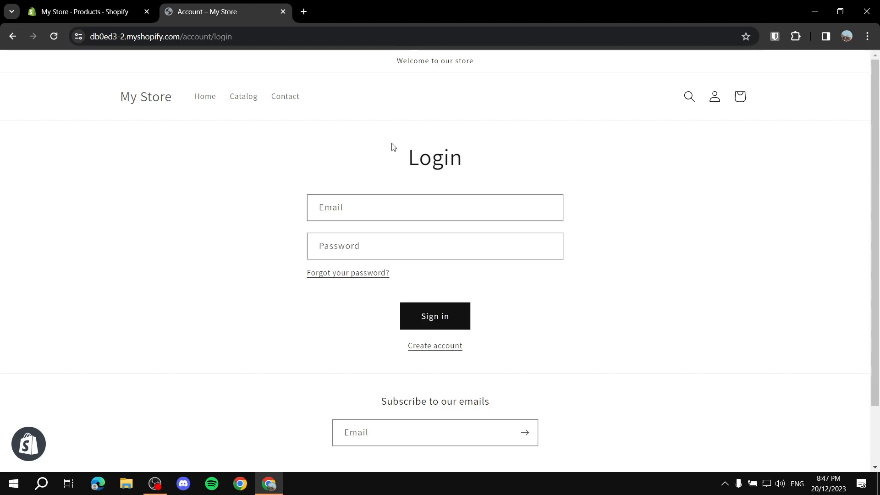
Look at the store's Create account form, and close the storefront preview to return to the admin
click(448, 346)
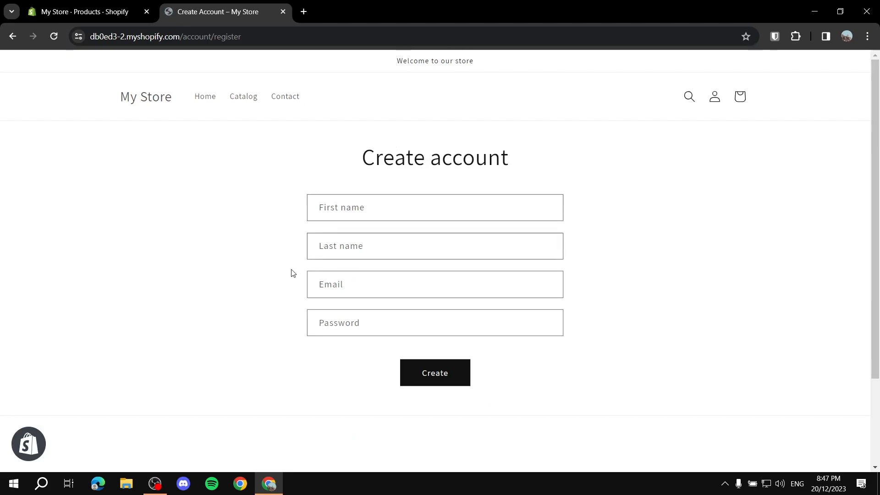
click(166, 96)
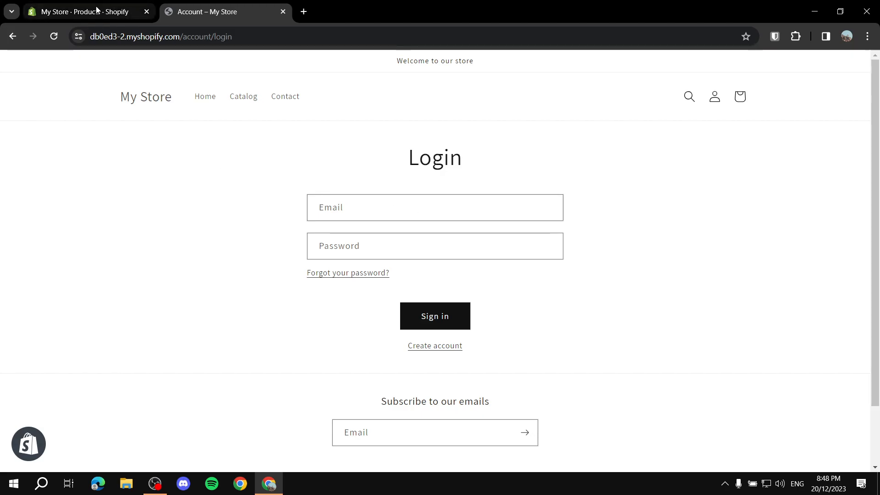
click(80, 5)
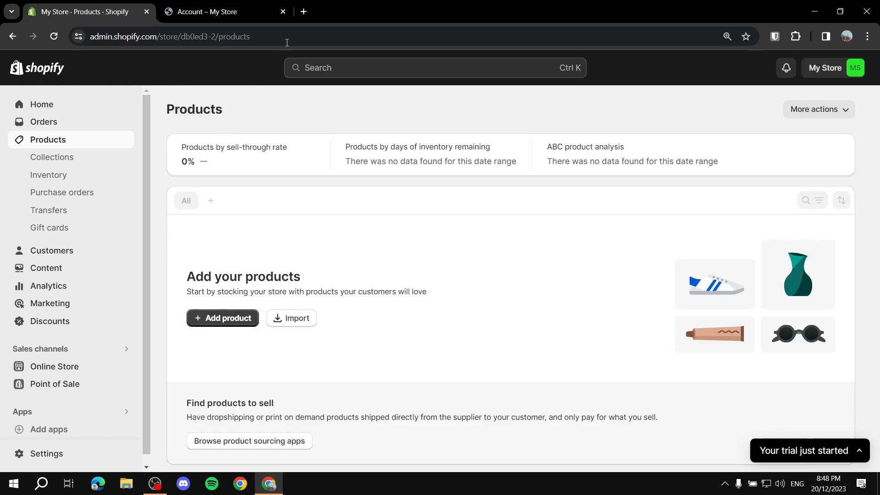
click(283, 12)
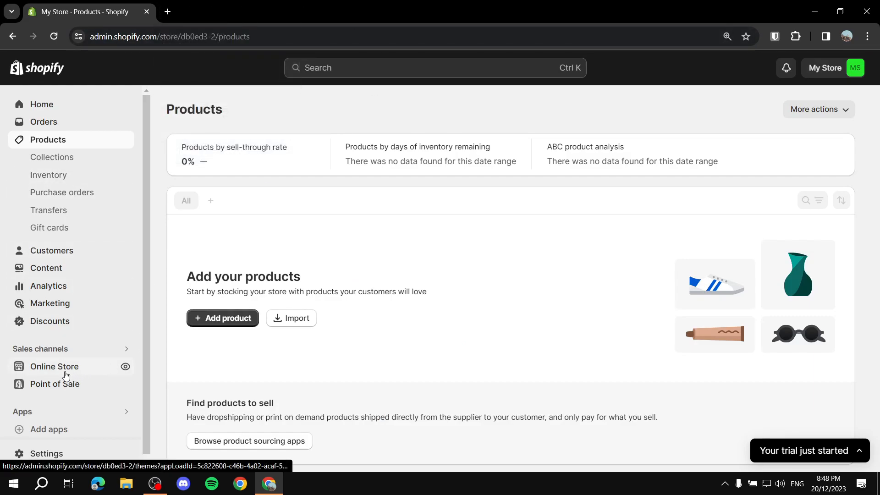
click(57, 454)
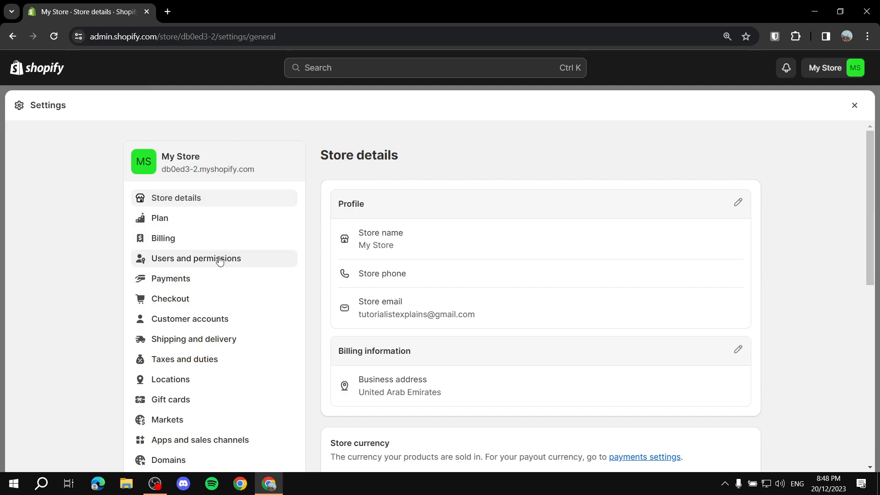
scroll(235, 257, down, 3)
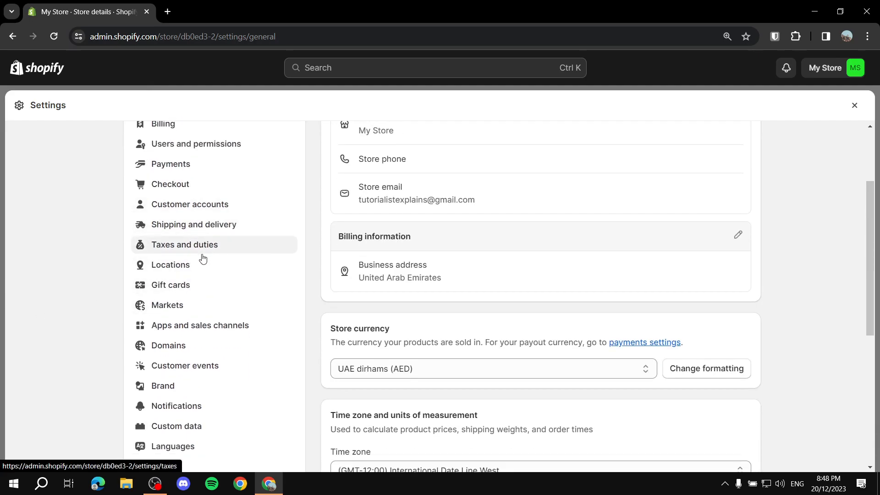
scroll(94, 206, up, 3)
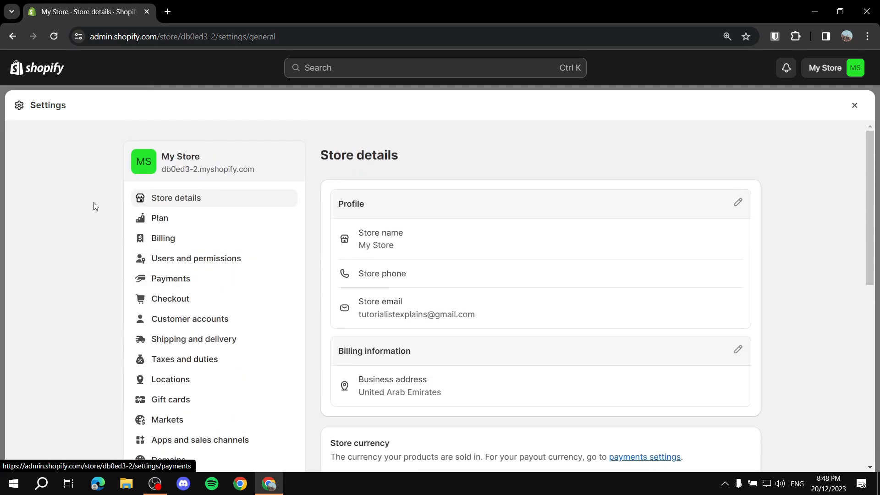
click(855, 105)
Reopen the Customer accounts settings and display the editable options for accounts in online store and checkout
click(76, 454)
click(196, 320)
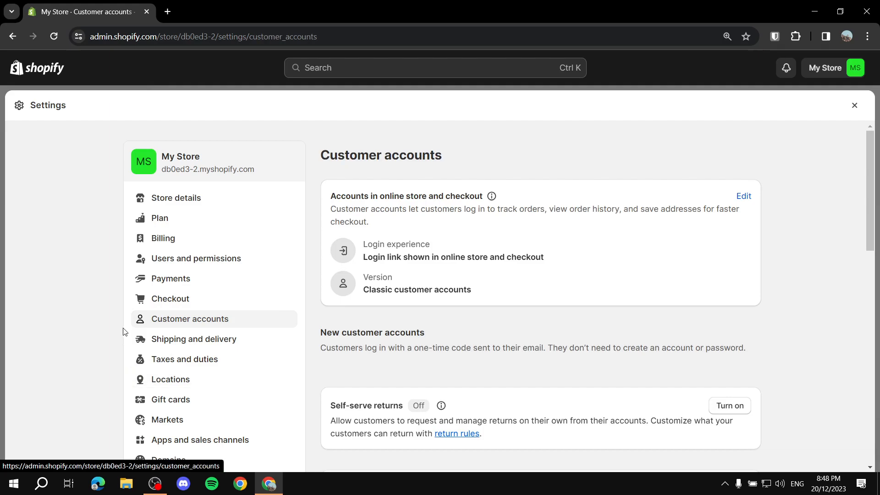
click(745, 197)
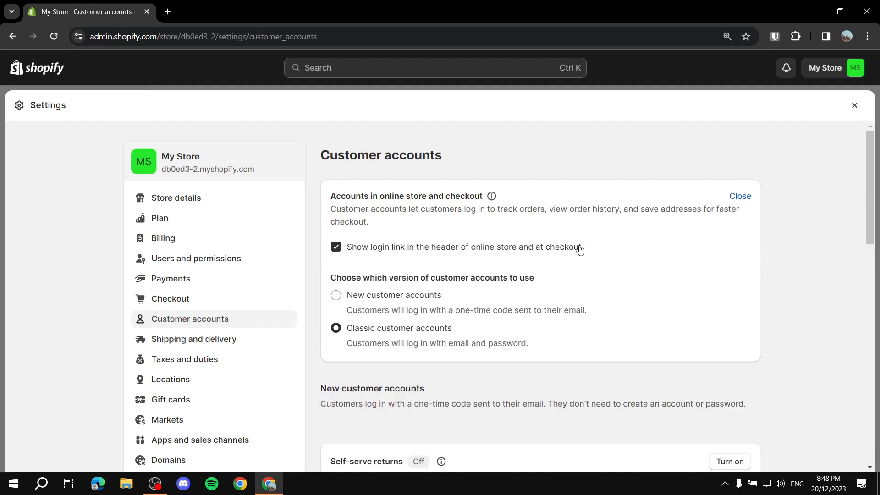
scroll(356, 284, down, 1)
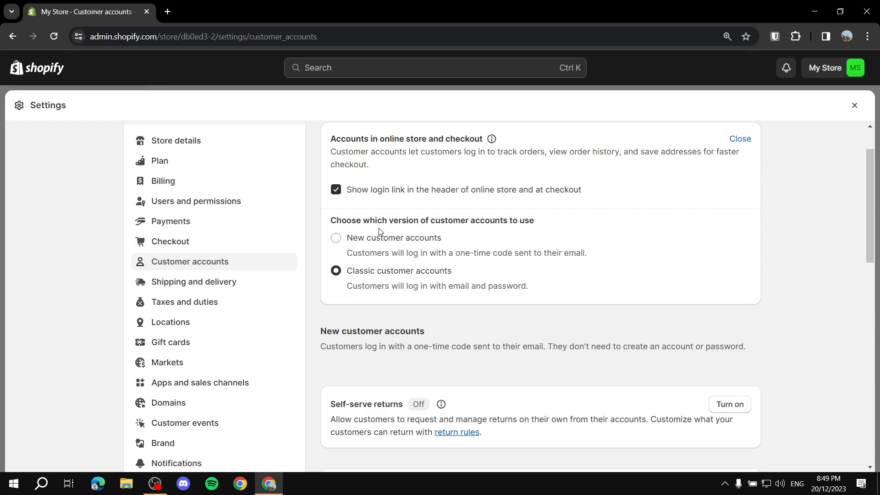
Select the New customer accounts version, read the notes about switching, and reselect Classic customer accounts
click(335, 239)
scroll(258, 293, down, 3)
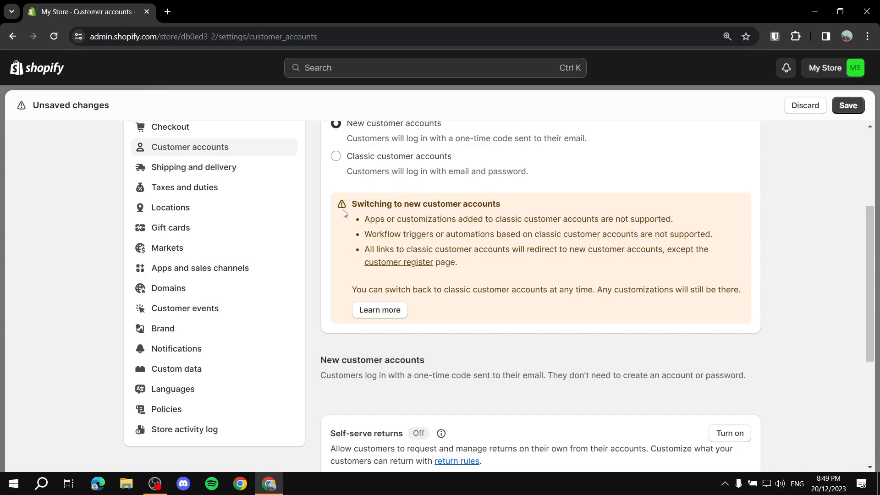
drag(350, 205, 513, 205)
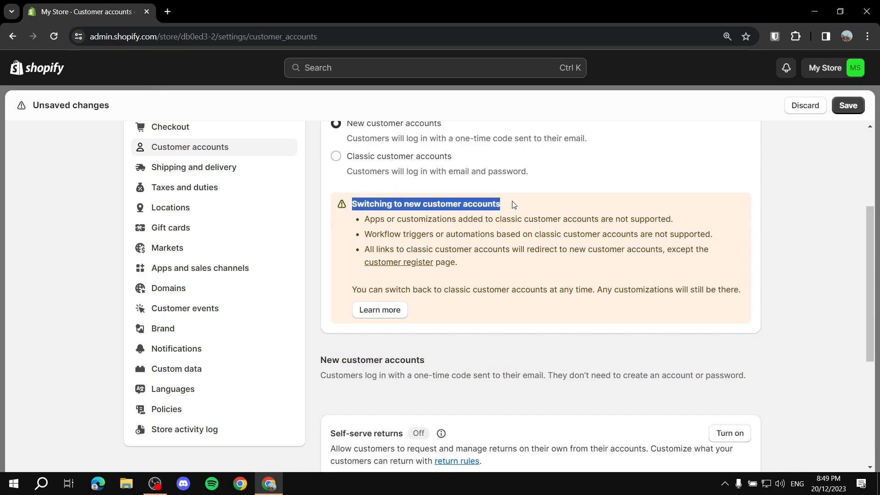
drag(365, 220, 684, 218)
click(685, 218)
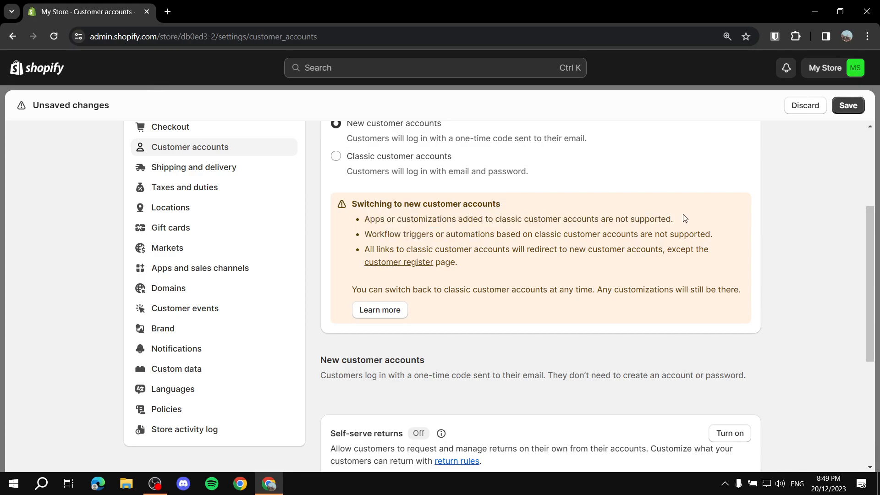
scroll(307, 255, up, 1)
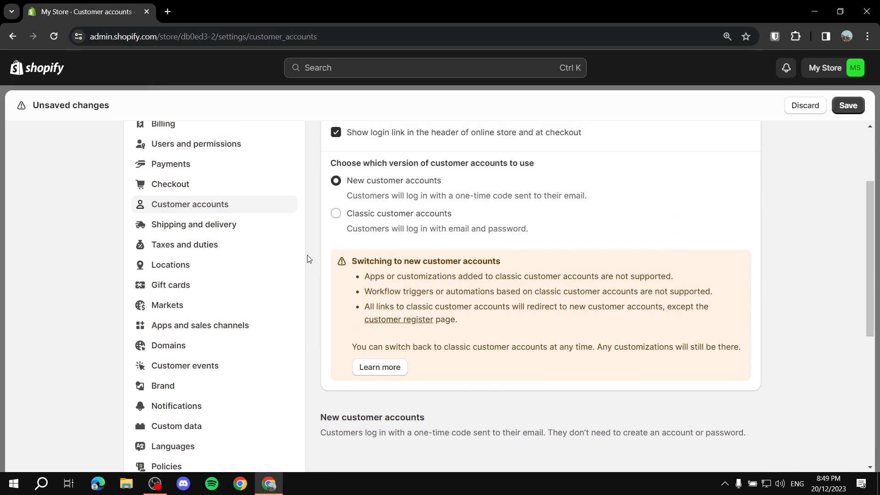
click(362, 215)
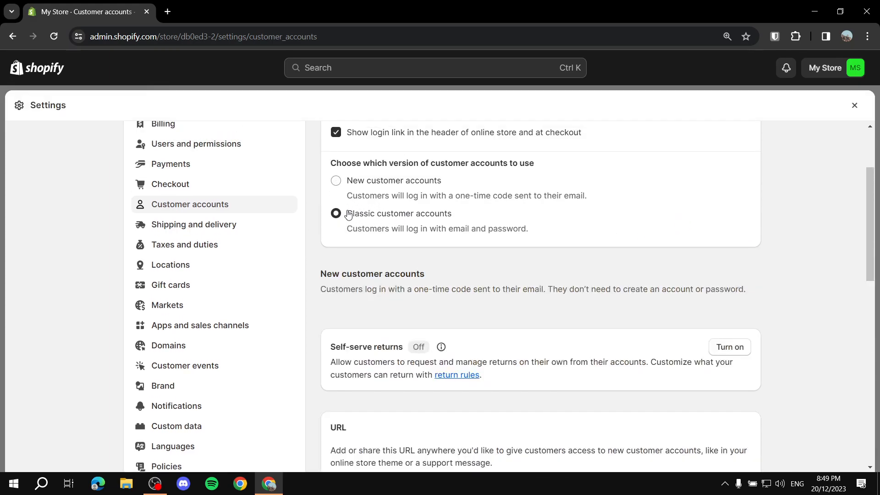
Select New customer accounts as the version, review the notes on switching from classic accounts, and save the settings
click(345, 184)
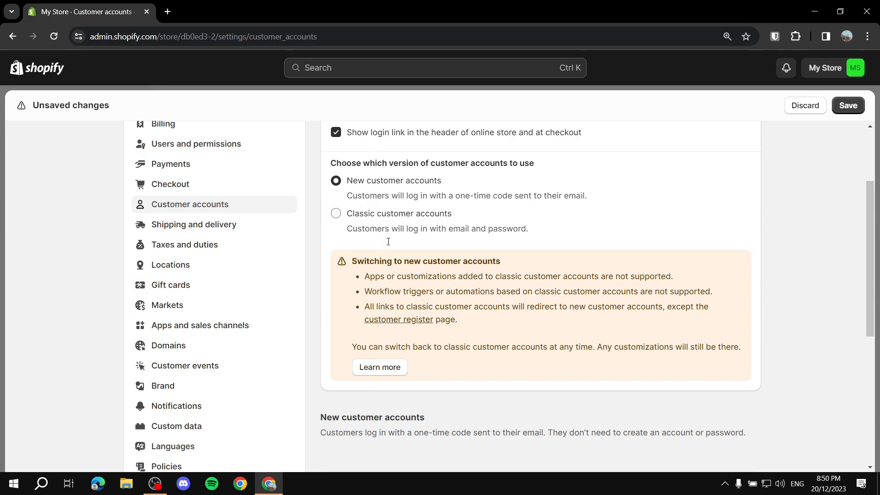
drag(365, 292, 728, 292)
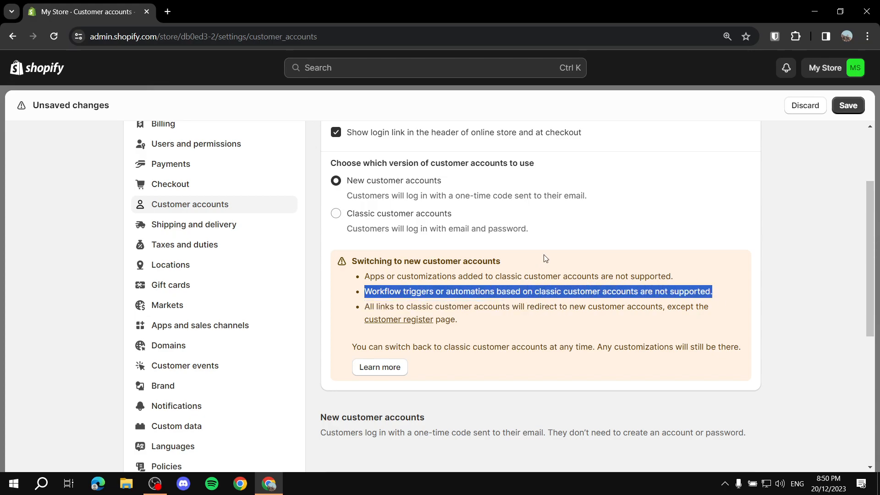
click(486, 295)
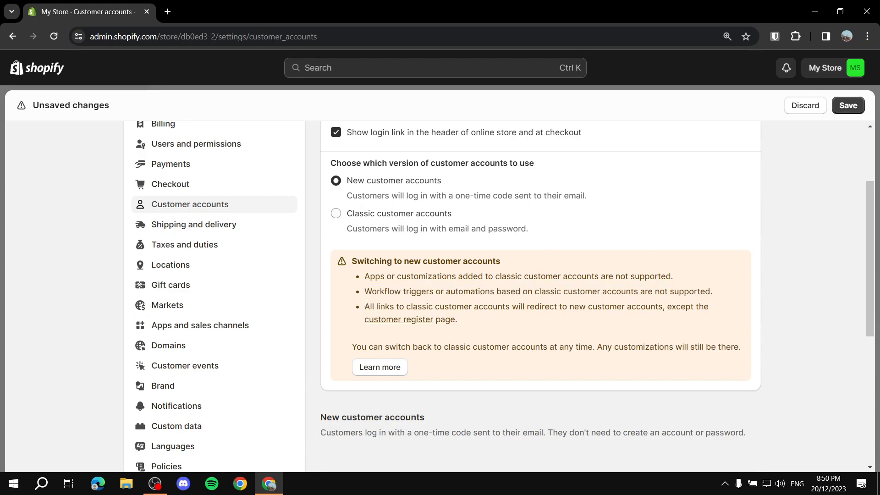
scroll(310, 352, down, 5)
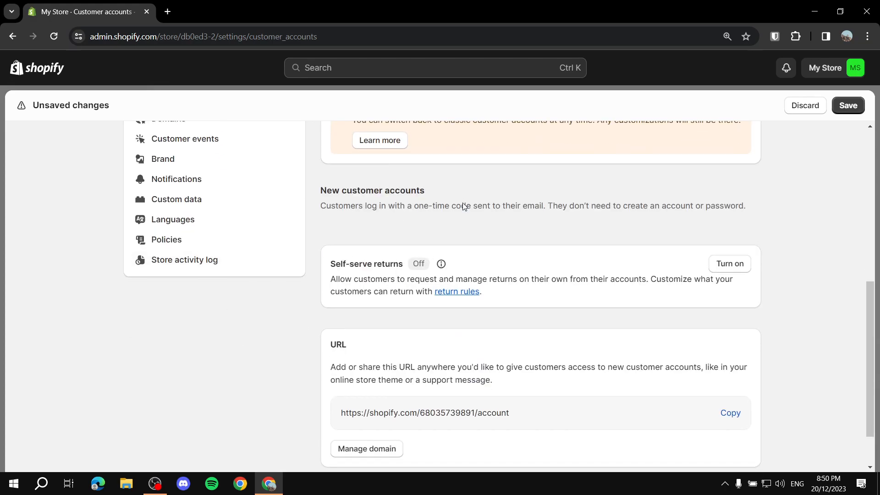
scroll(464, 207, up, 5)
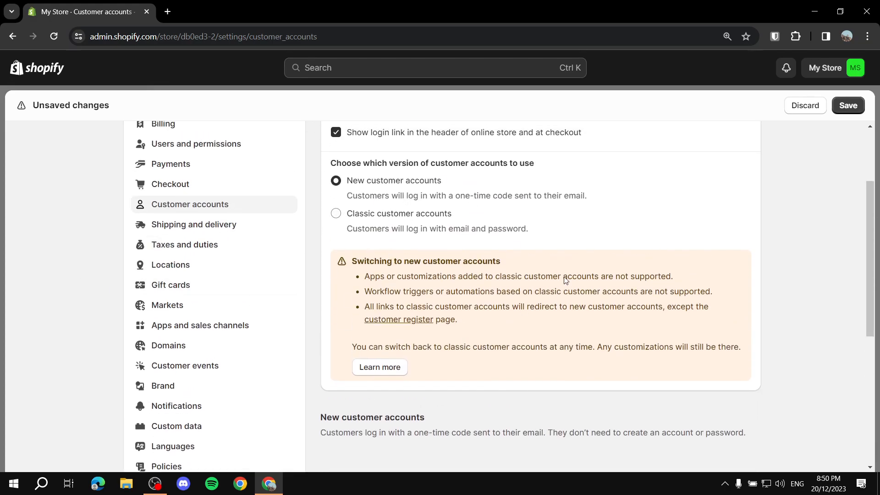
scroll(507, 255, down, 5)
scroll(486, 191, up, 3)
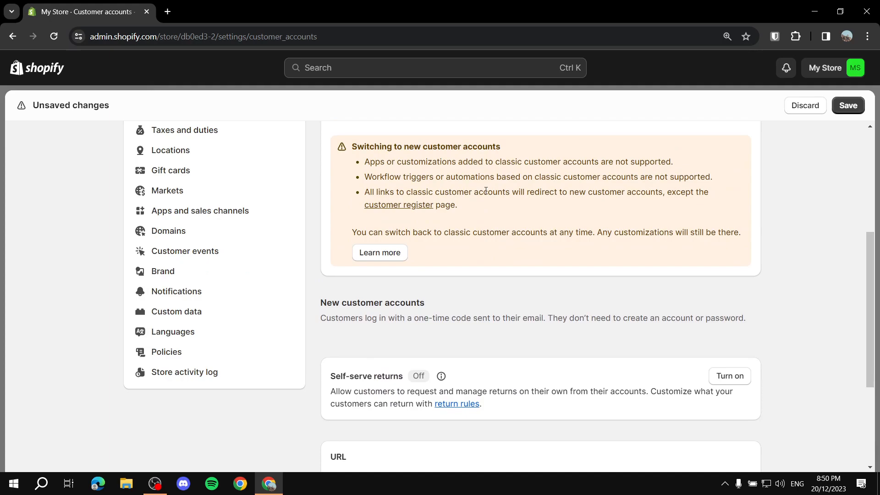
scroll(520, 212, up, 4)
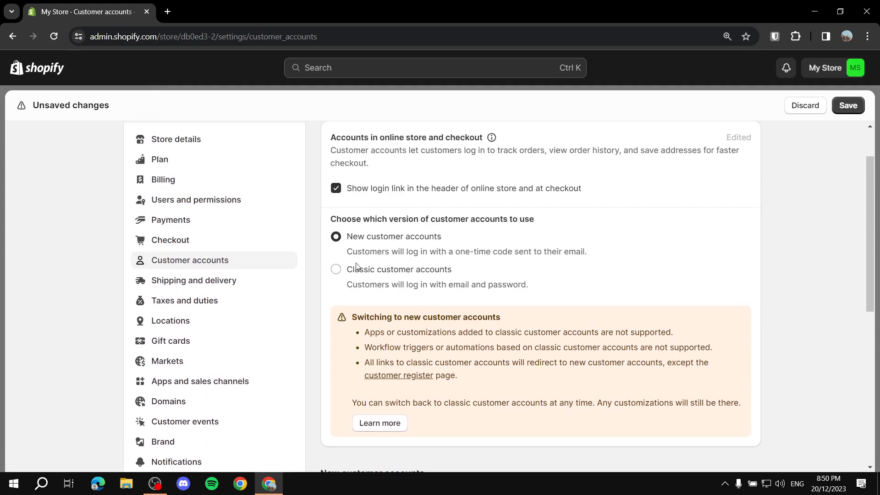
scroll(397, 236, down, 5)
scroll(397, 237, up, 4)
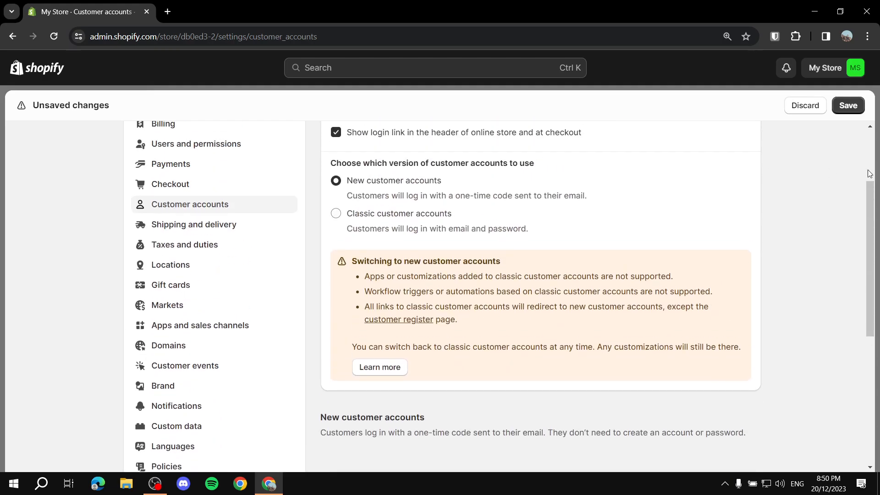
click(847, 106)
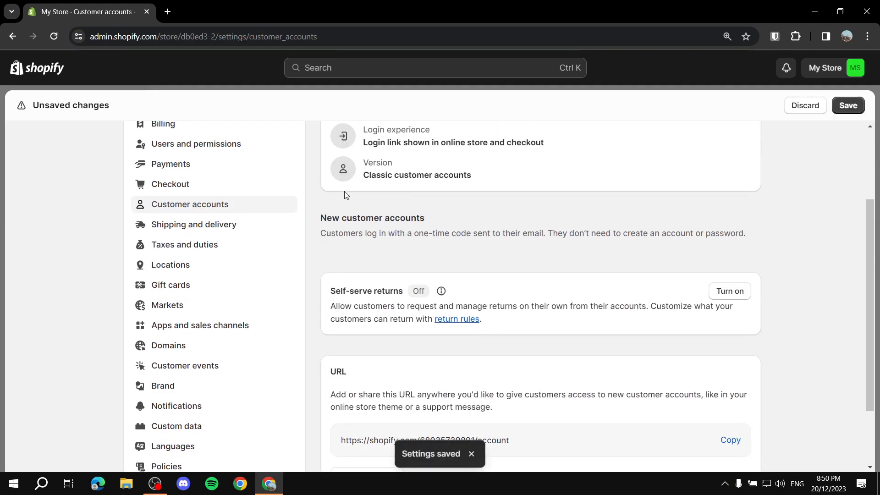
Leave the settings, check the login page from the online store's header account link, and close the storefront preview
click(854, 105)
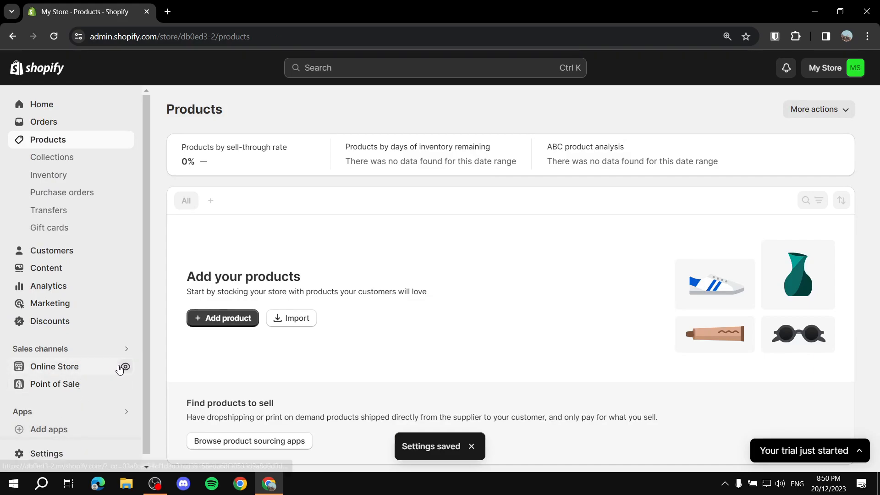
click(124, 366)
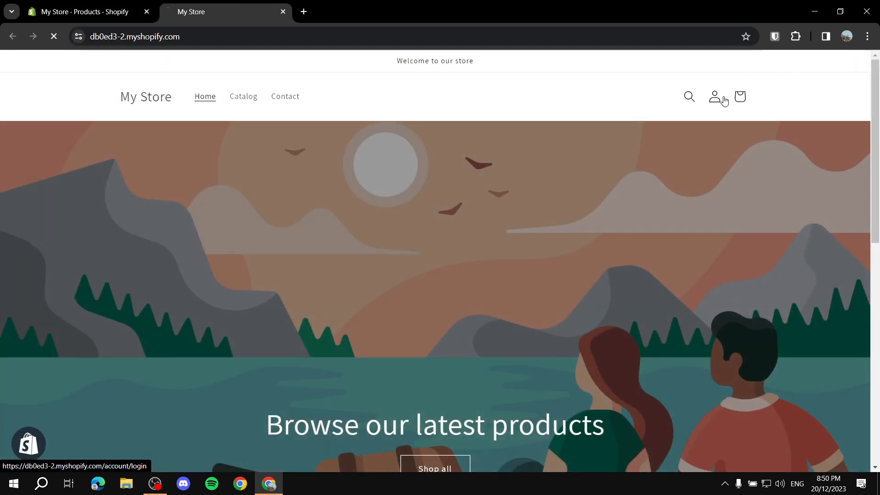
click(724, 101)
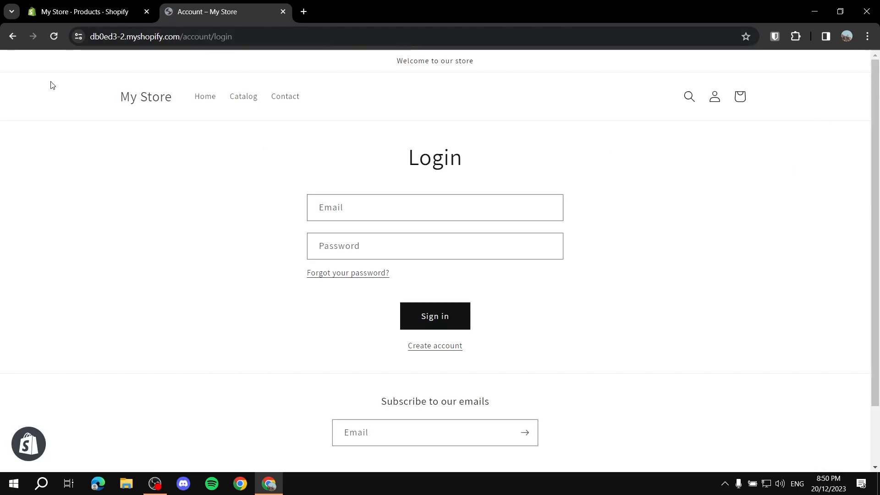
click(283, 11)
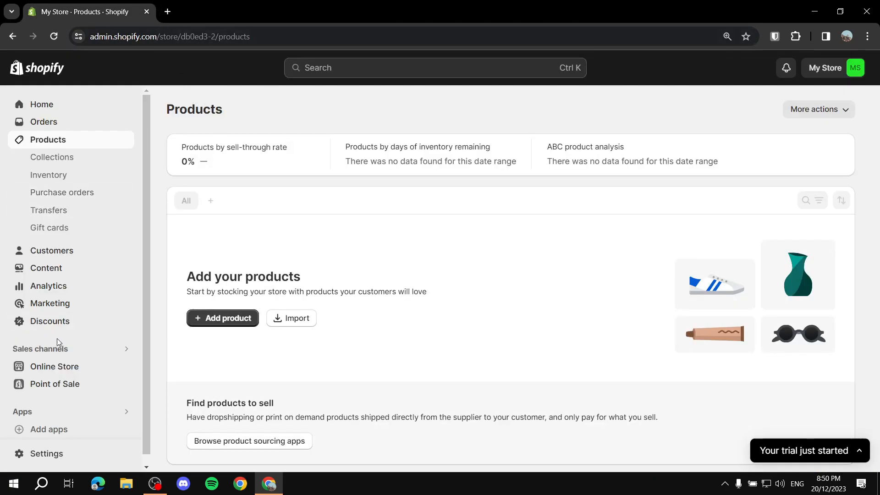
Reopen the Customer accounts settings and review the saved login experience, account version and account URL section
scroll(64, 325, down, 1)
click(44, 453)
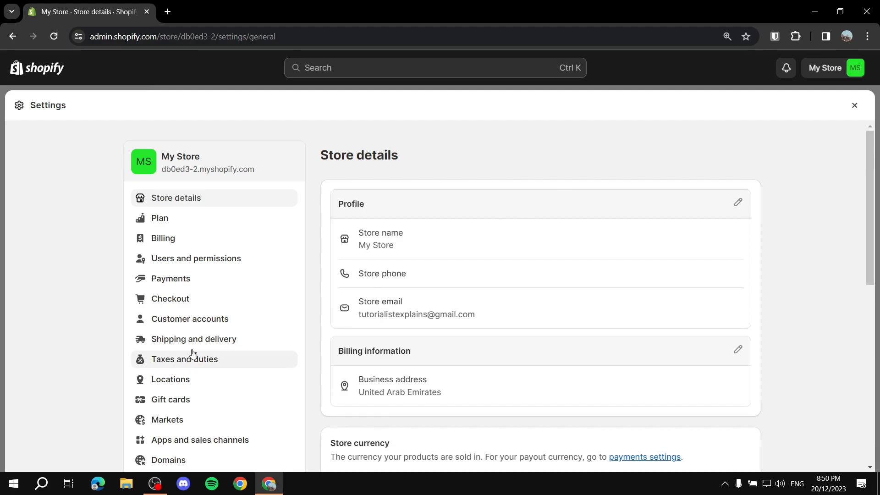
scroll(193, 359, down, 1)
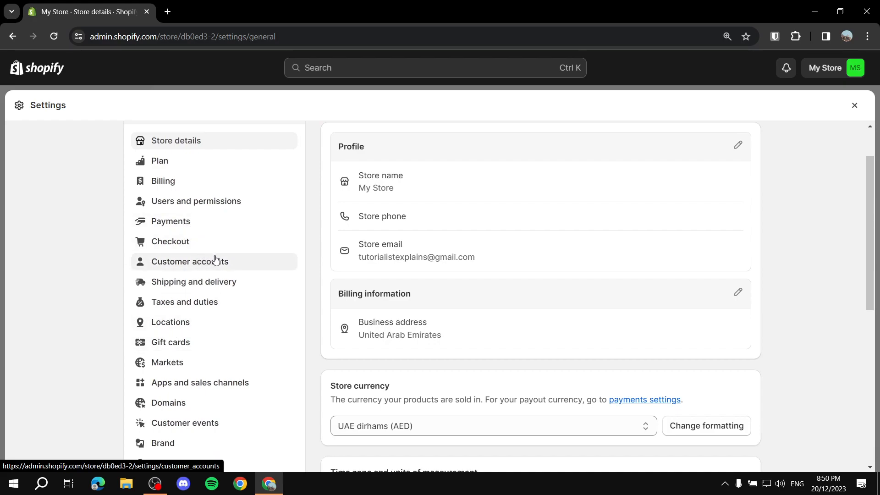
click(170, 268)
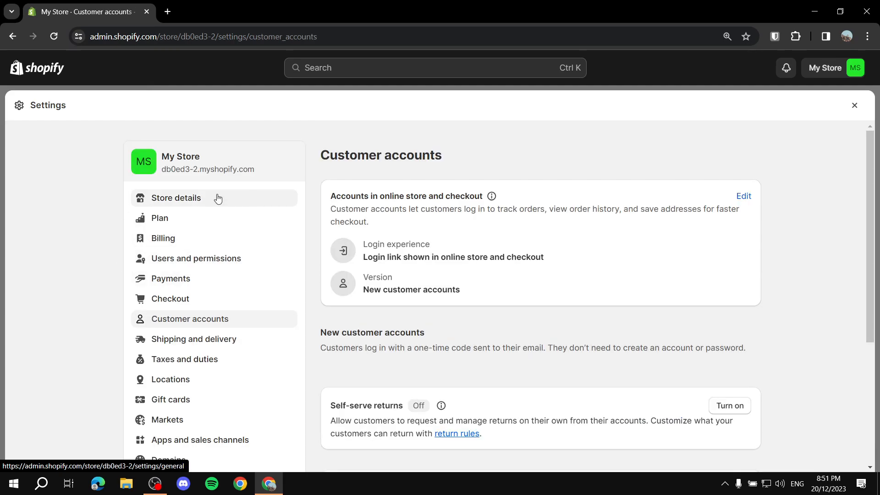
scroll(371, 226, down, 1)
scroll(477, 147, up, 1)
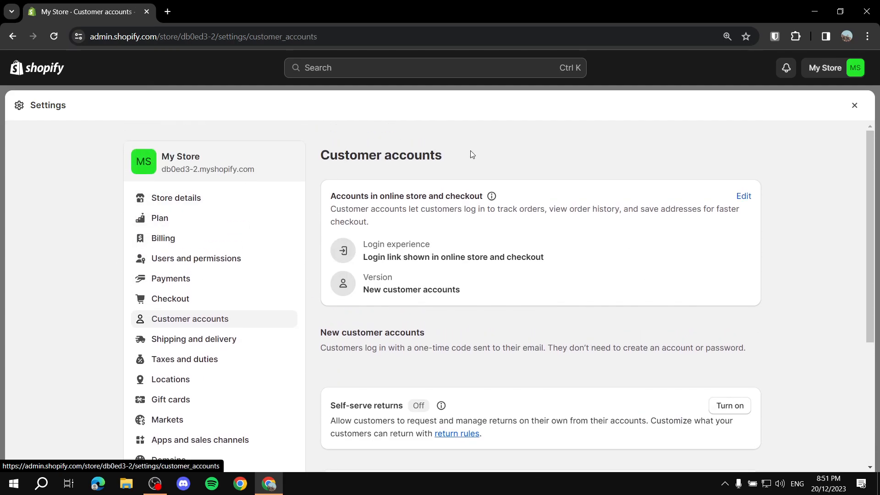
scroll(593, 232, down, 3)
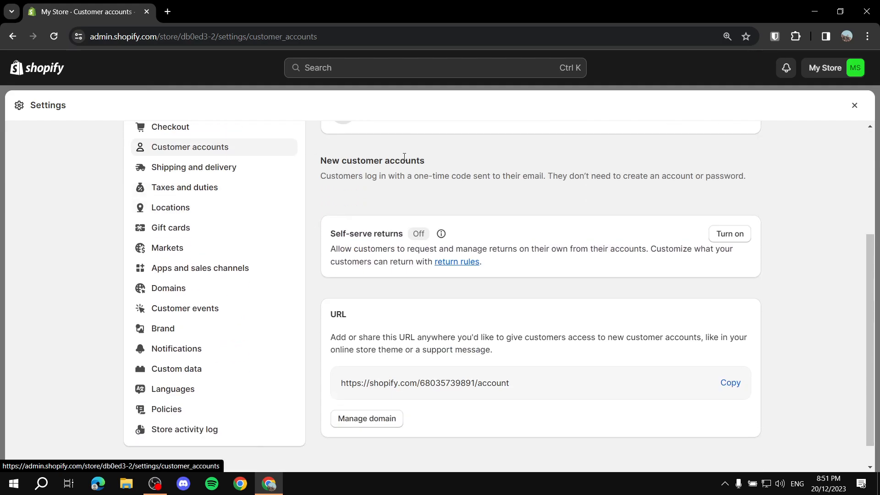
scroll(405, 157, up, 3)
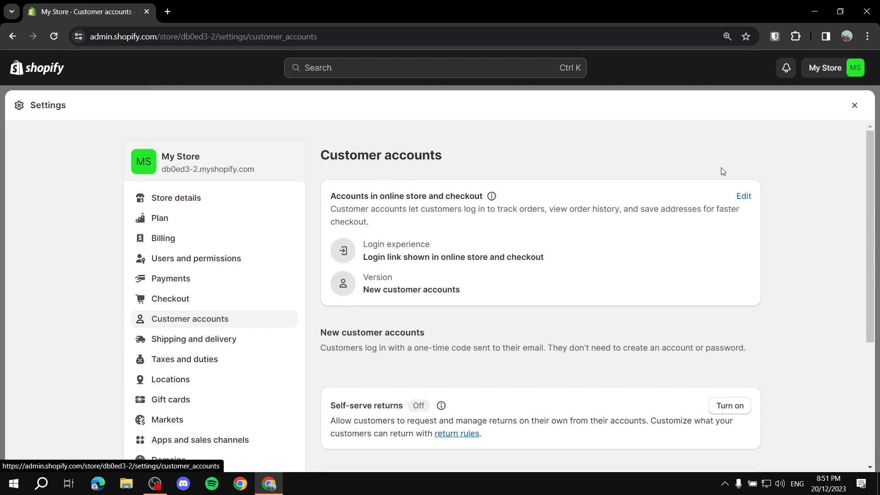
Set the customer accounts version to Classic customer accounts and save the settings
click(740, 196)
click(394, 328)
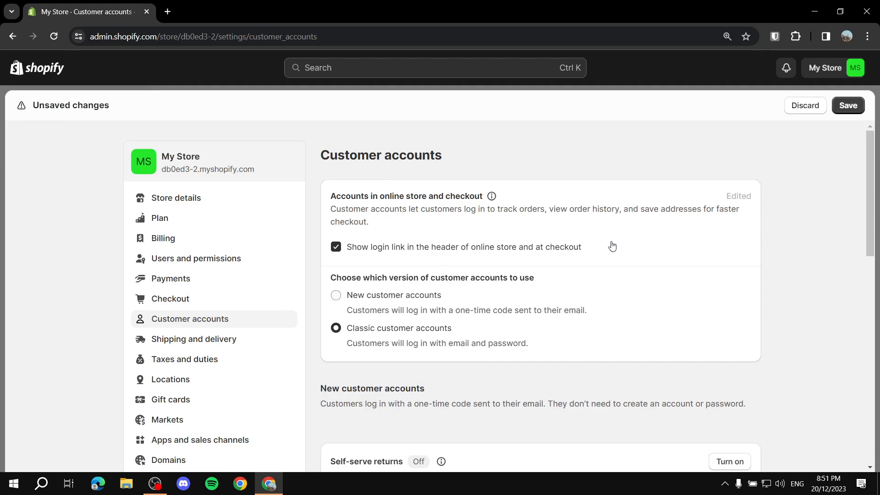
click(846, 107)
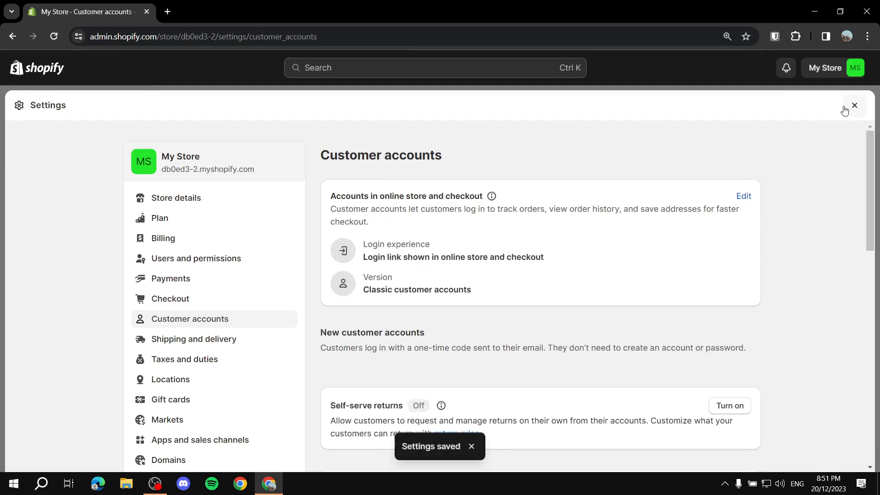
Examine the new customer accounts URL section and the classic customer accounts branding section
scroll(821, 167, down, 5)
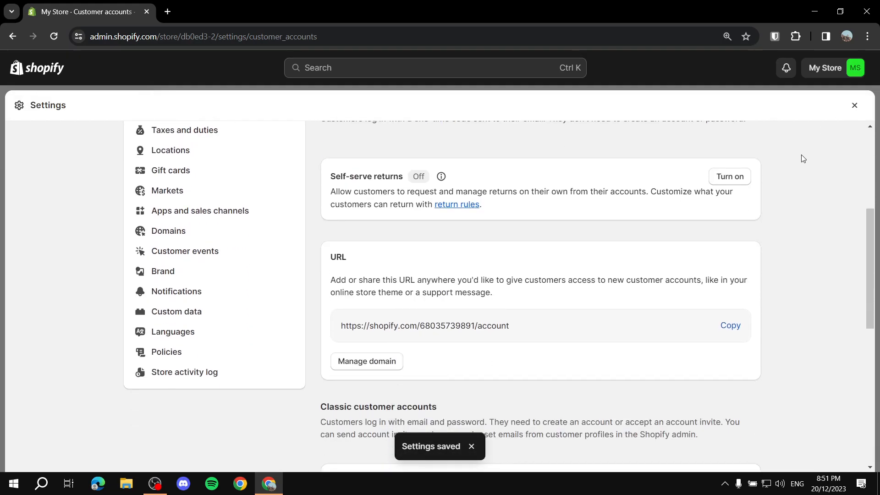
scroll(394, 174, down, 2)
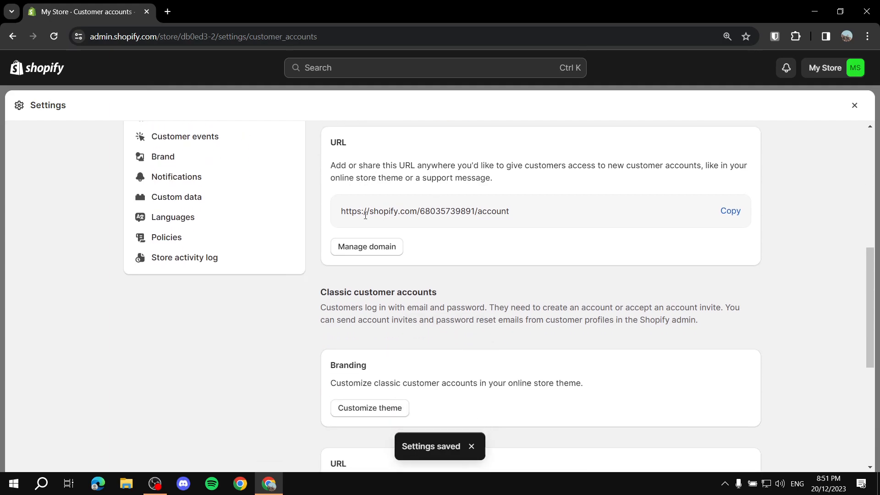
drag(329, 143, 359, 142)
click(381, 139)
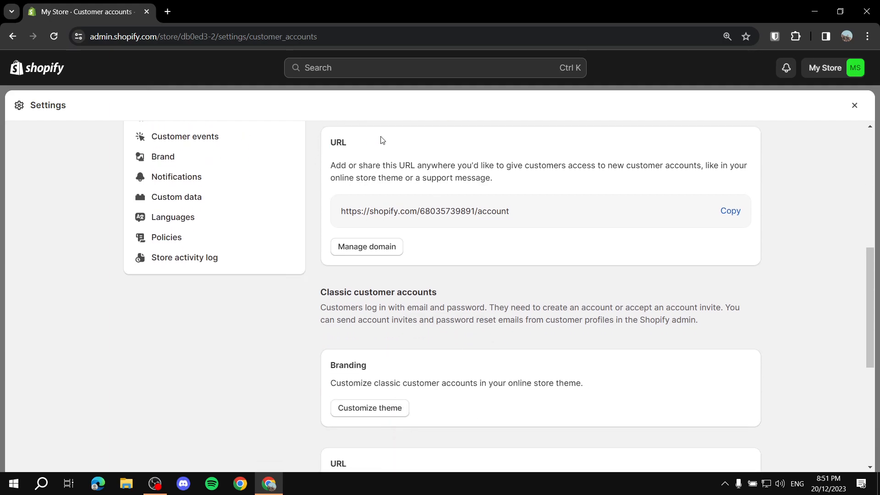
scroll(534, 208, up, 8)
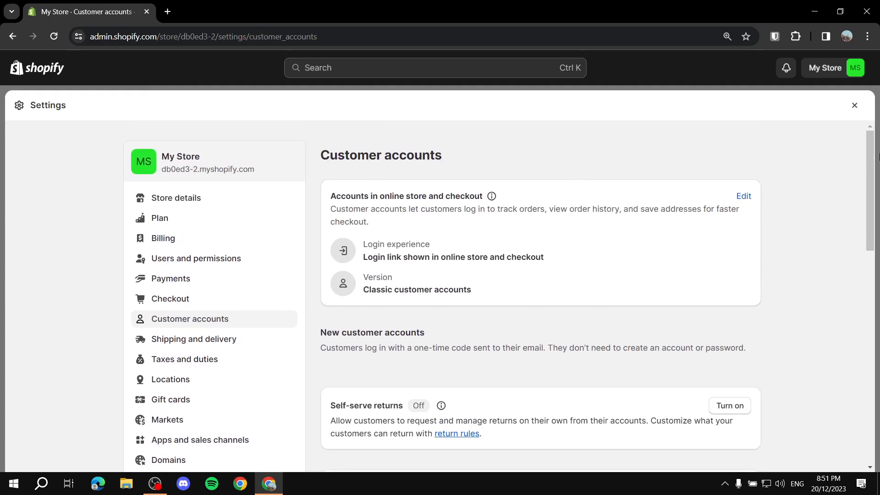
Close the settings, view the online store's customer login page, and return to the admin with the storefront kept open
click(854, 107)
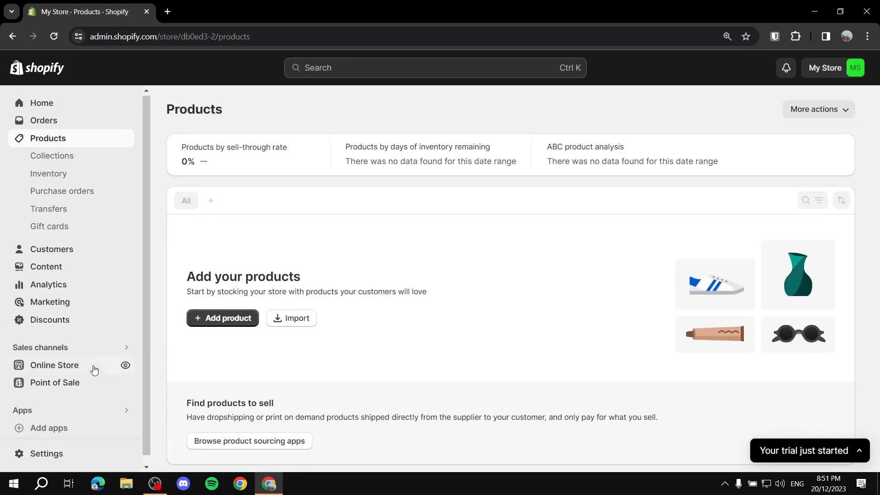
click(125, 365)
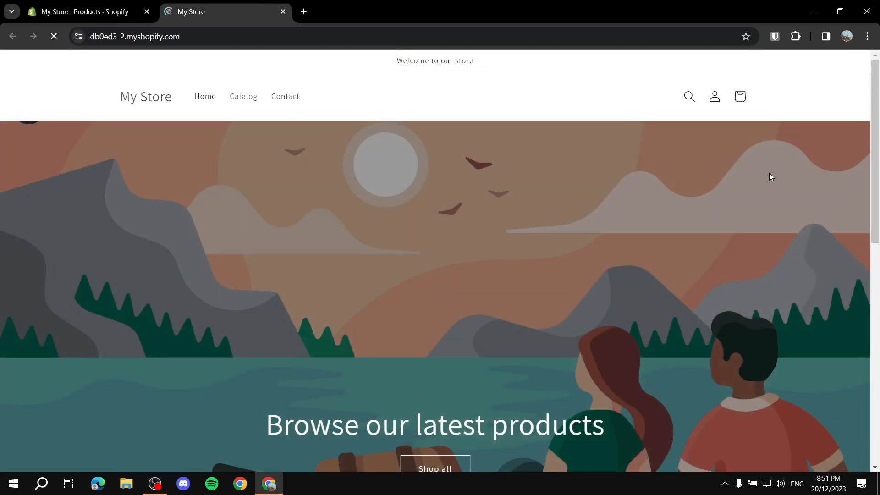
click(715, 97)
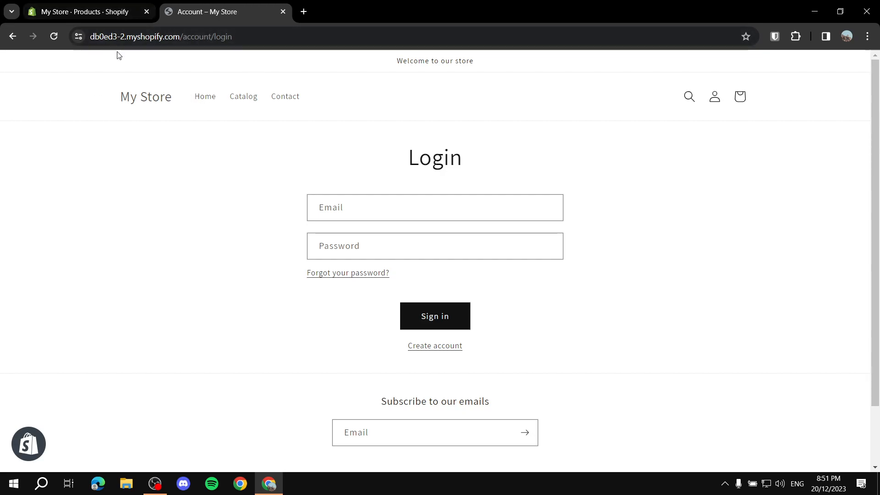
click(86, 5)
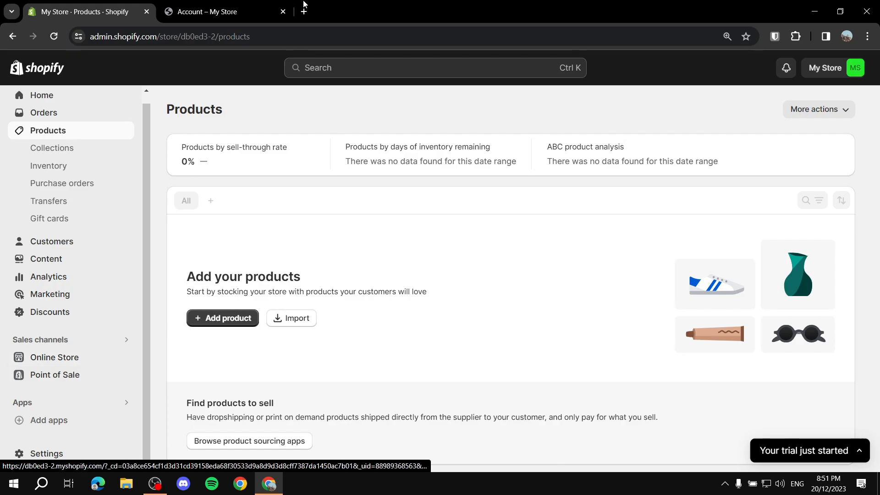
click(213, 10)
click(78, 5)
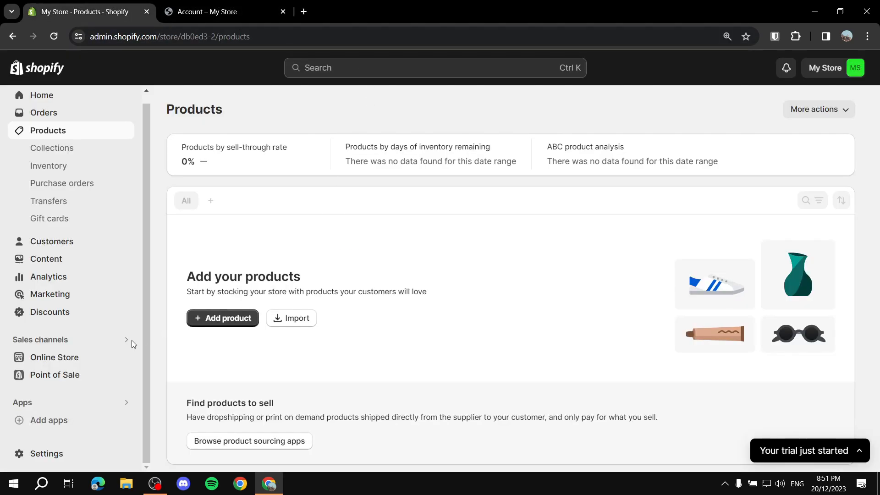
Open the Customer accounts settings again and examine the self-serve returns, account URL and classic accounts branding options
click(48, 457)
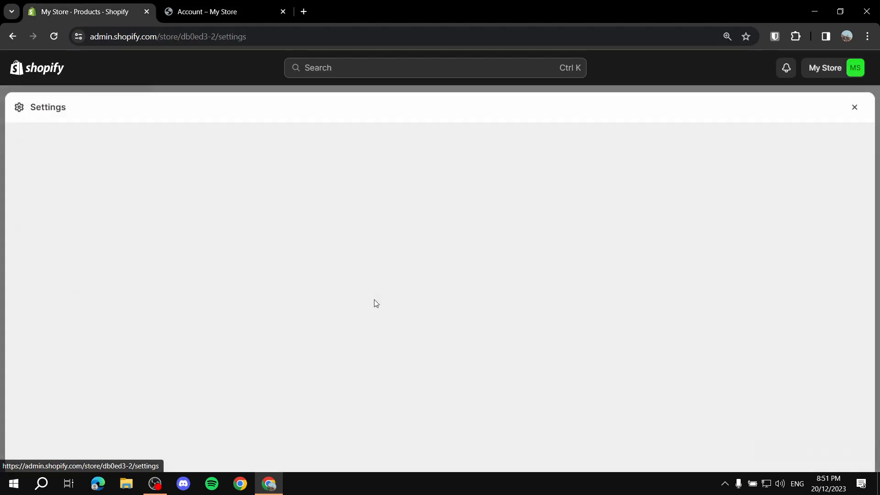
scroll(226, 267, down, 4)
scroll(216, 253, up, 2)
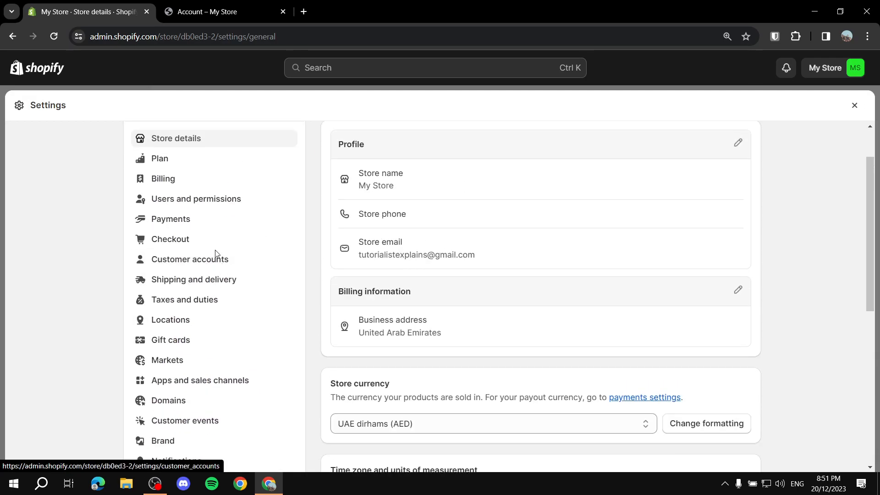
click(190, 262)
scroll(365, 287, down, 8)
scroll(450, 250, up, 3)
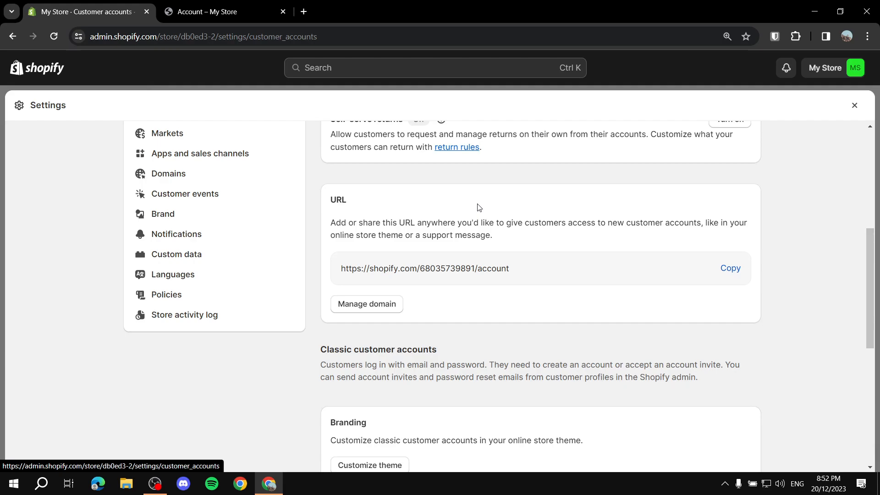
scroll(554, 226, up, 3)
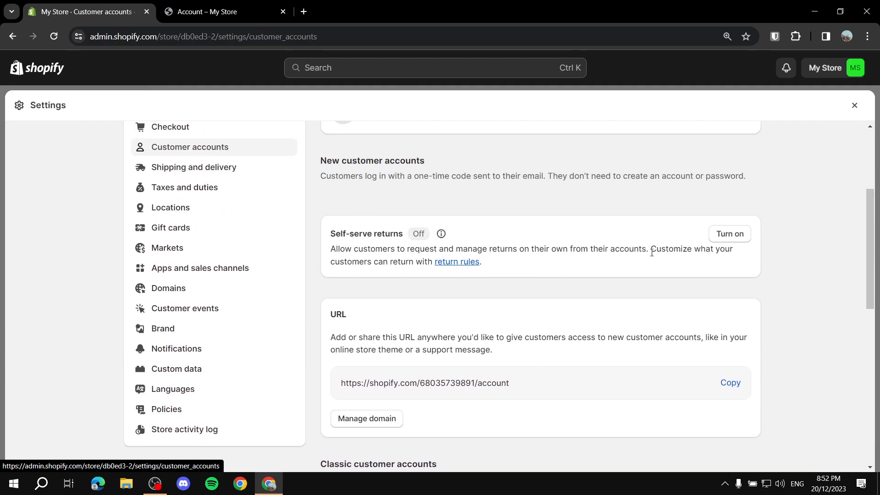
scroll(191, 173, down, 6)
scroll(509, 208, up, 1)
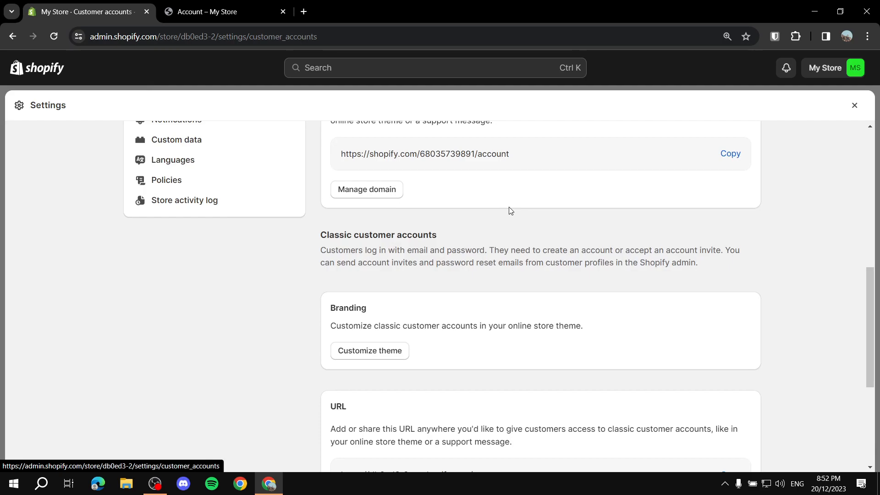
Open the theme customization for classic customer accounts from their branding section
scroll(450, 269, down, 2)
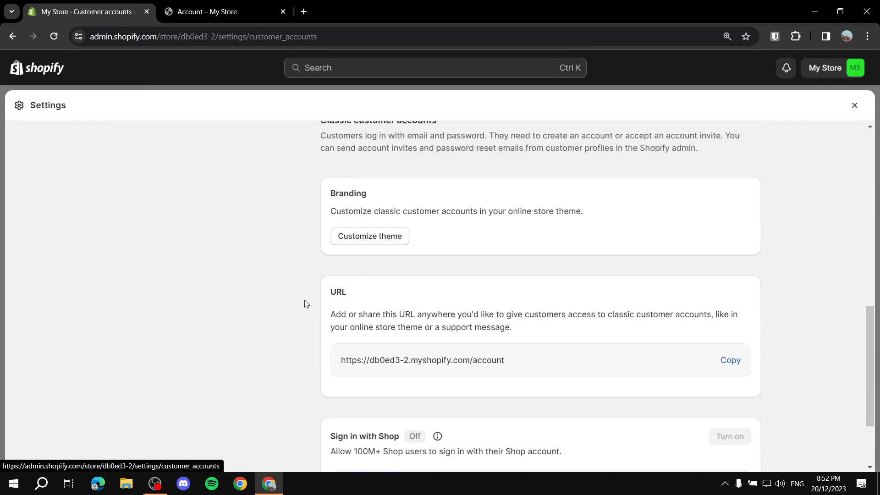
scroll(321, 275, down, 1)
scroll(348, 215, up, 1)
click(366, 238)
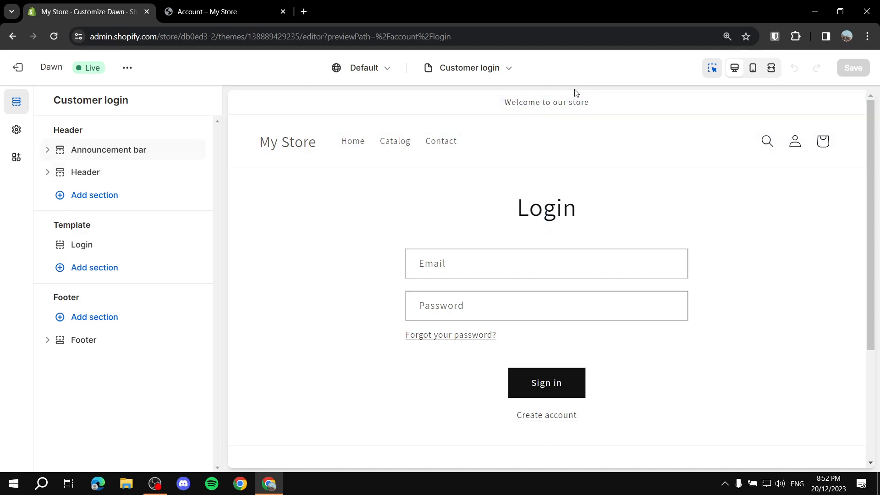
Examine the Customer login template in the theme editor, including the announcement bar settings, login form and footer
click(567, 101)
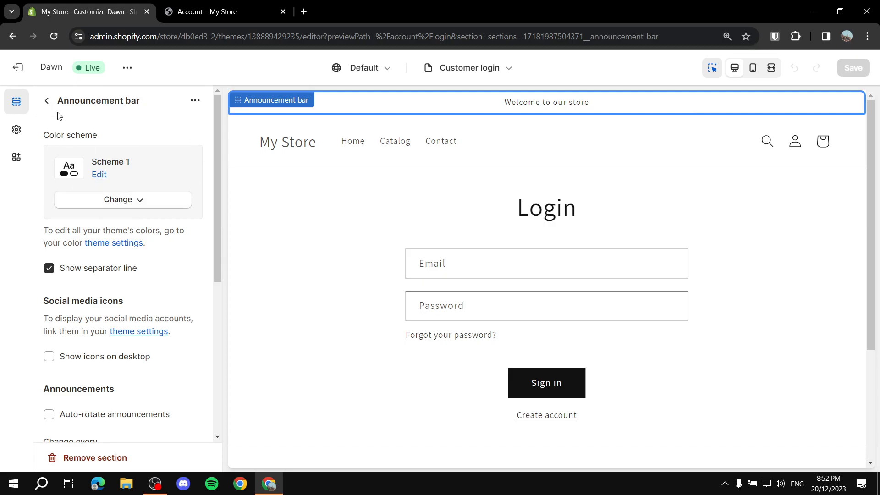
click(46, 101)
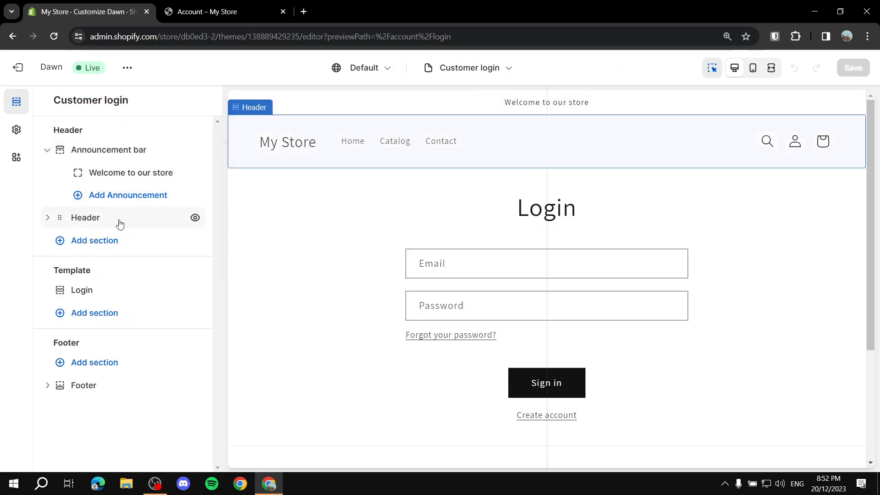
scroll(477, 357, down, 1)
scroll(477, 358, down, 3)
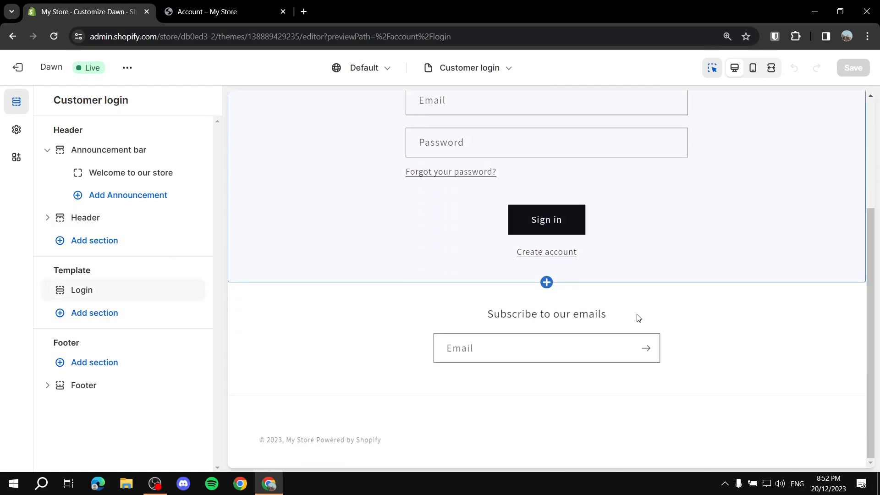
scroll(565, 305, up, 4)
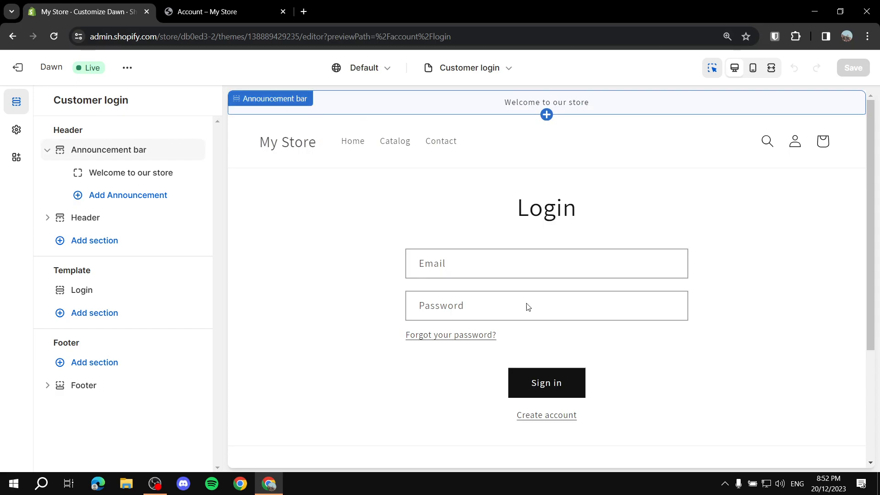
scroll(591, 193, down, 3)
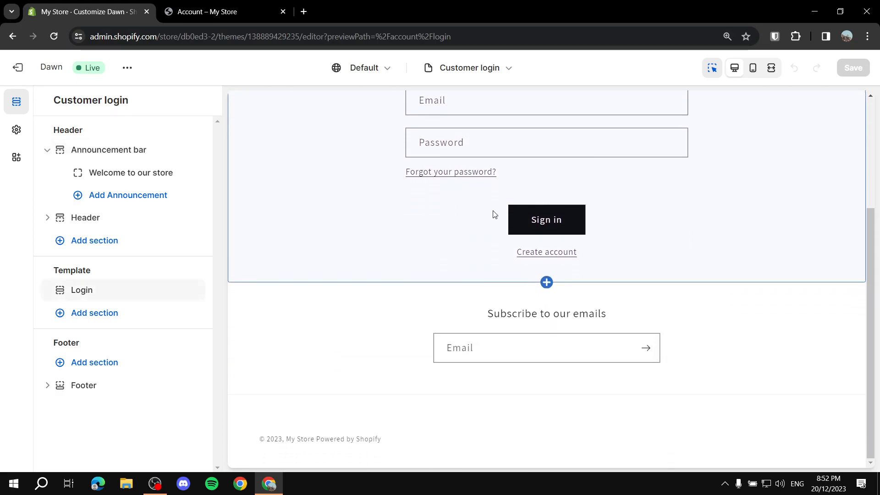
scroll(366, 202, up, 5)
Exit the theme editor to the Themes page and close the storefront's account page
click(17, 67)
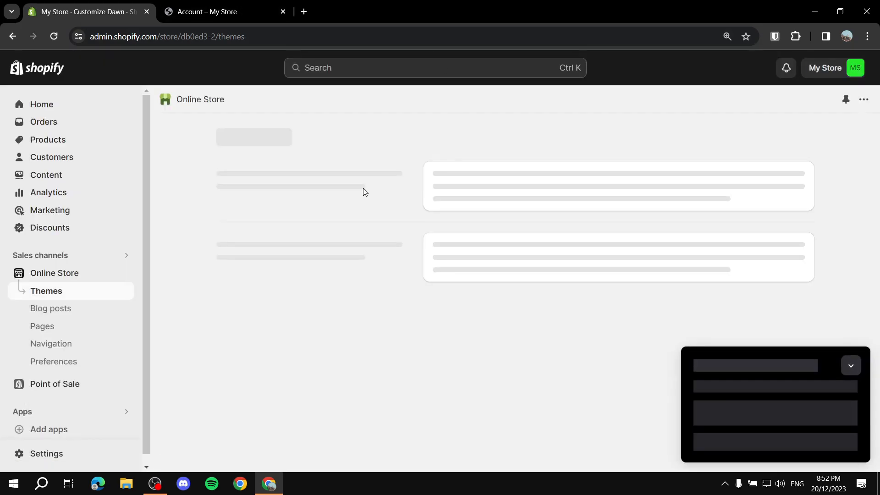
click(850, 369)
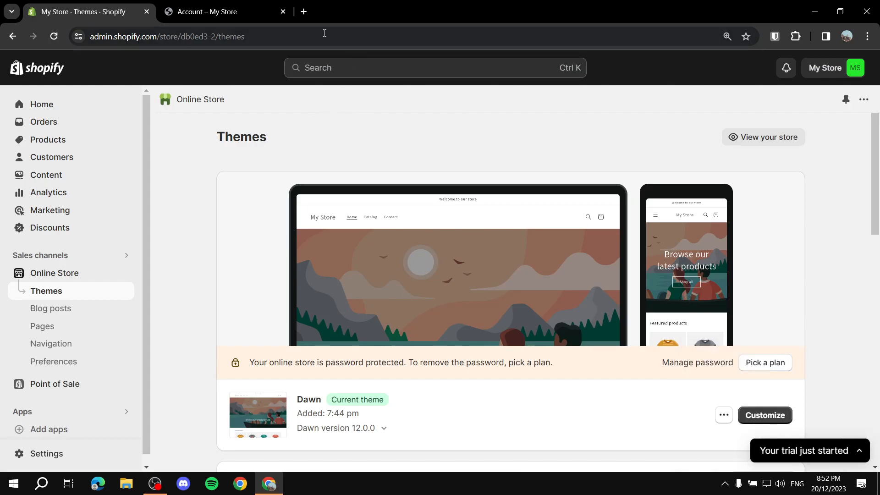
click(283, 12)
Open the Customer accounts settings and open the accounts in online store and checkout options for editing
click(44, 454)
click(138, 317)
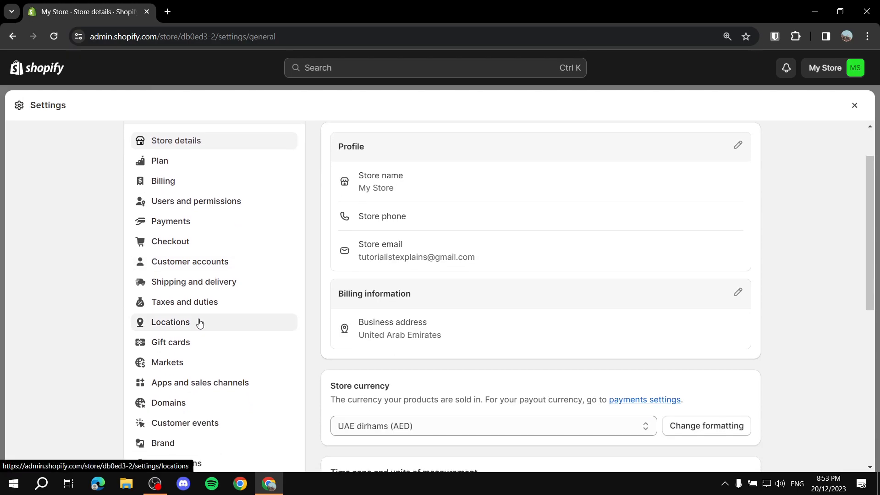
scroll(699, 147, down, 3)
scroll(771, 171, up, 3)
click(743, 196)
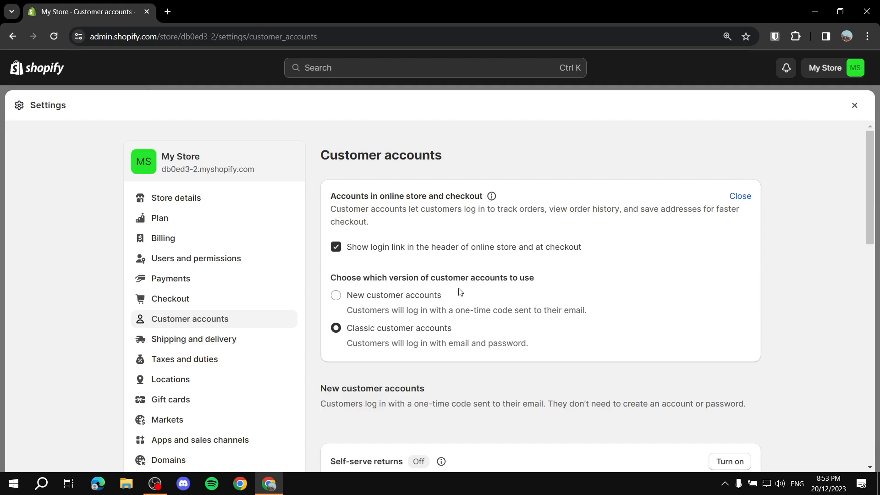
Examine the account URL sections for both versions and the branding description for classic customer accounts
scroll(411, 366, down, 6)
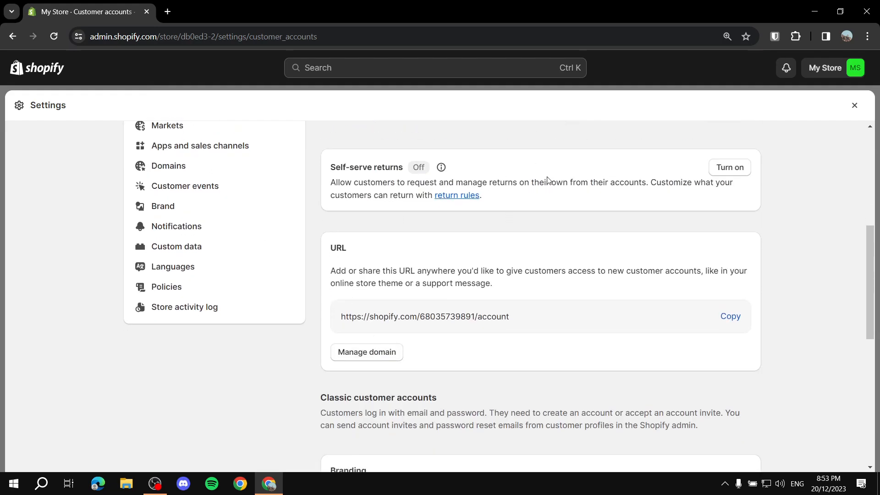
scroll(394, 181, down, 3)
scroll(321, 193, up, 1)
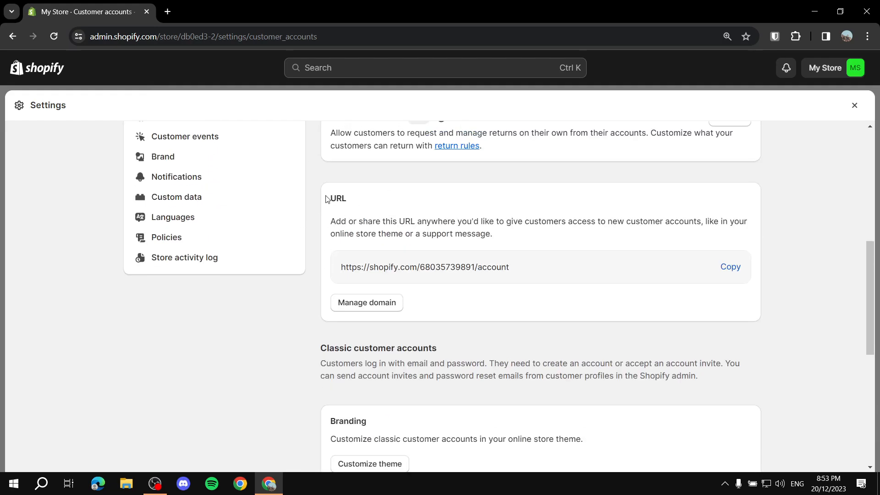
scroll(326, 201, down, 5)
drag(323, 288, 402, 290)
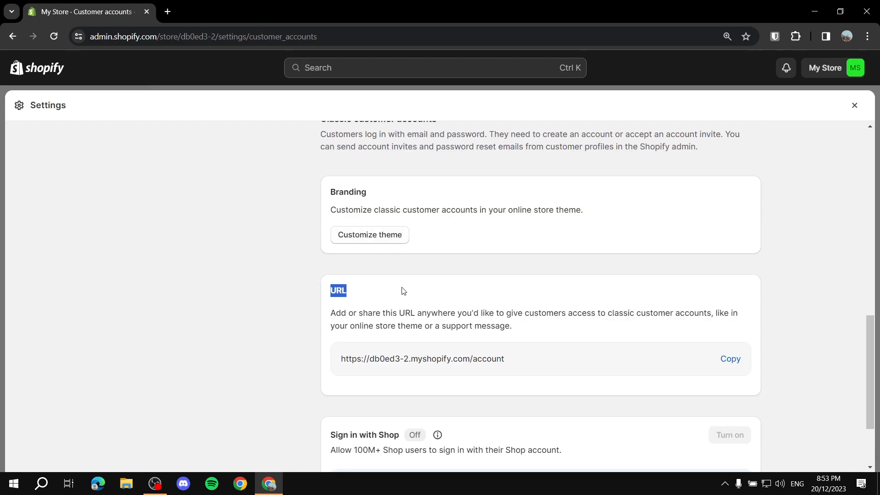
scroll(407, 290, down, 2)
click(274, 305)
scroll(351, 280, up, 3)
scroll(353, 282, up, 1)
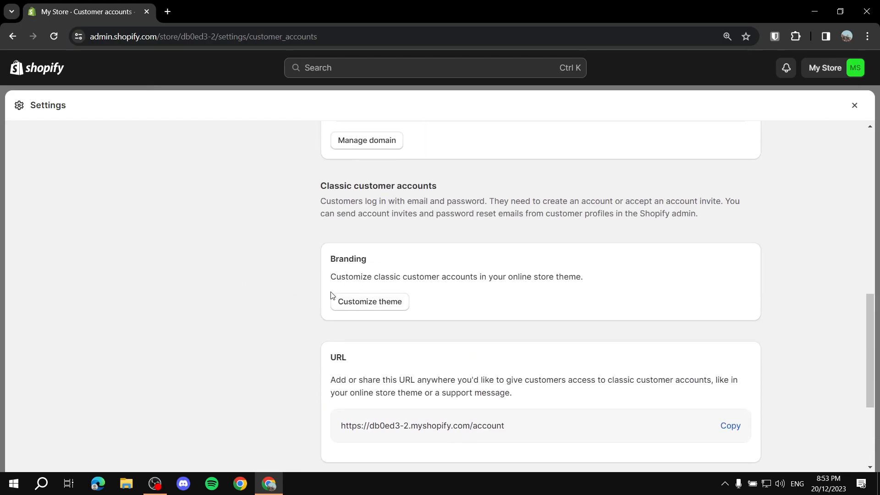
drag(326, 279, 607, 283)
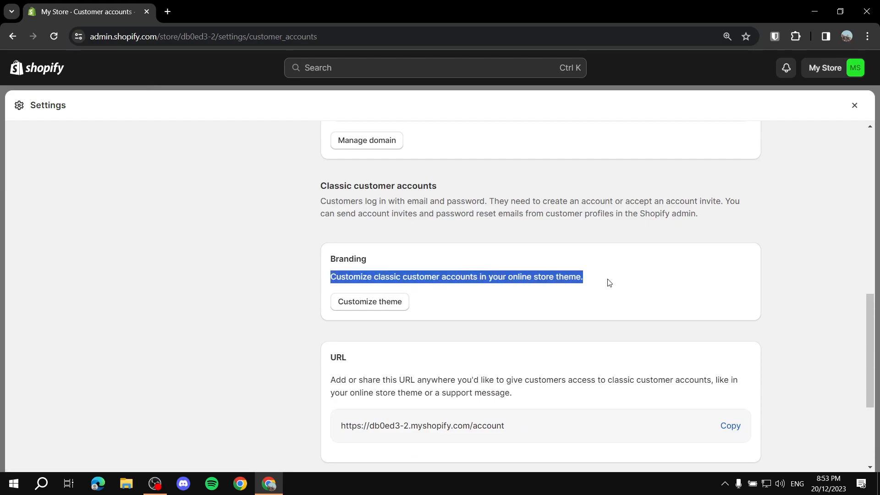
click(612, 283)
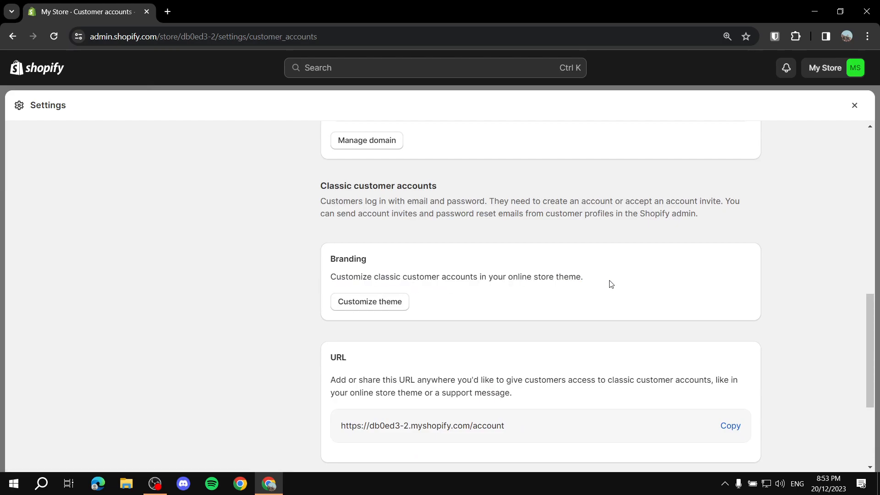
scroll(598, 261, up, 10)
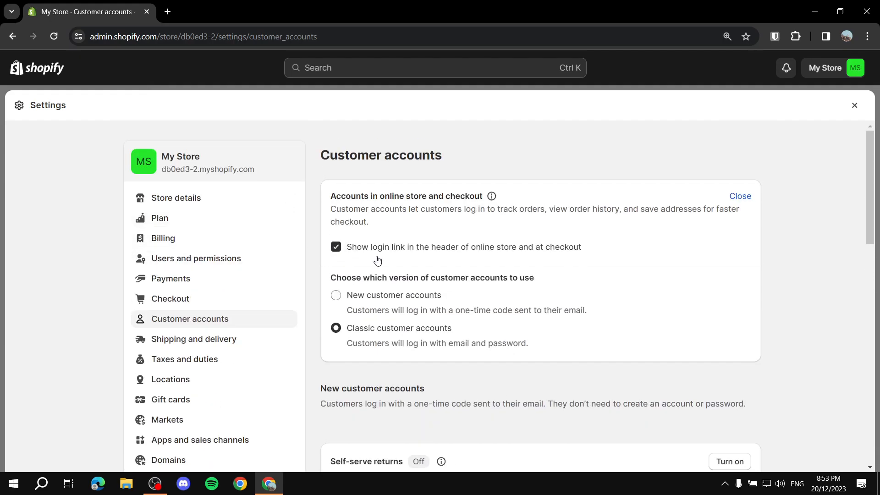
Examine the self-serve returns option for new customer accounts and compare it with the classic version's login description
scroll(334, 270, down, 4)
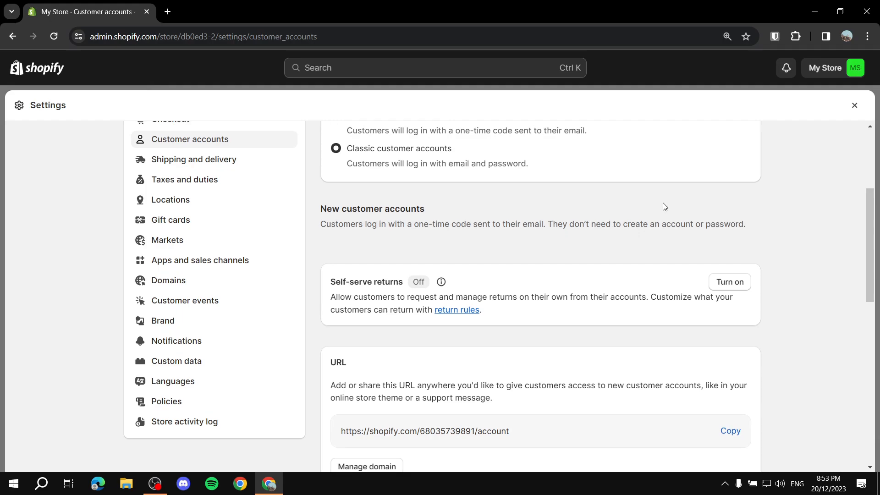
scroll(567, 200, down, 3)
scroll(413, 209, up, 3)
scroll(627, 220, down, 3)
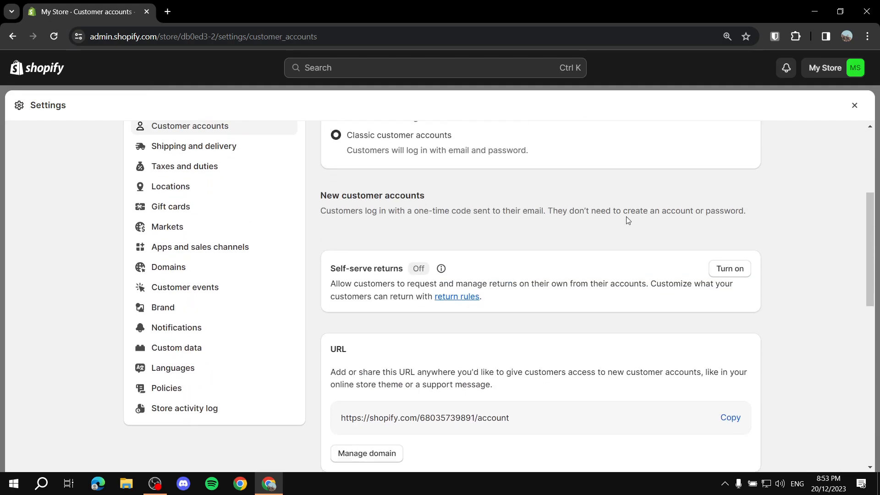
drag(331, 178, 405, 177)
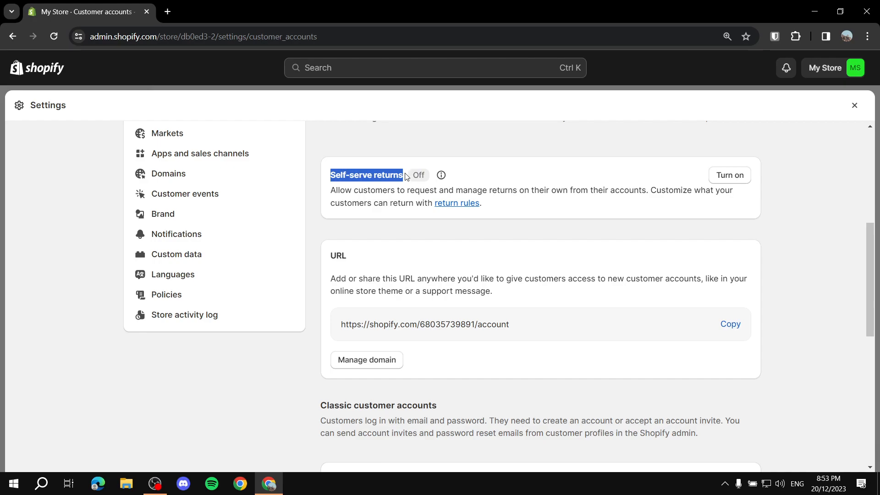
click(566, 164)
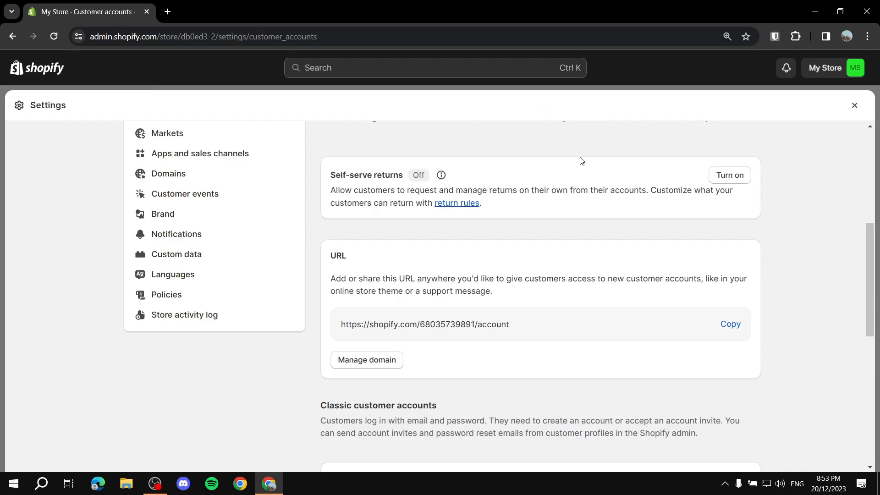
scroll(469, 176, up, 4)
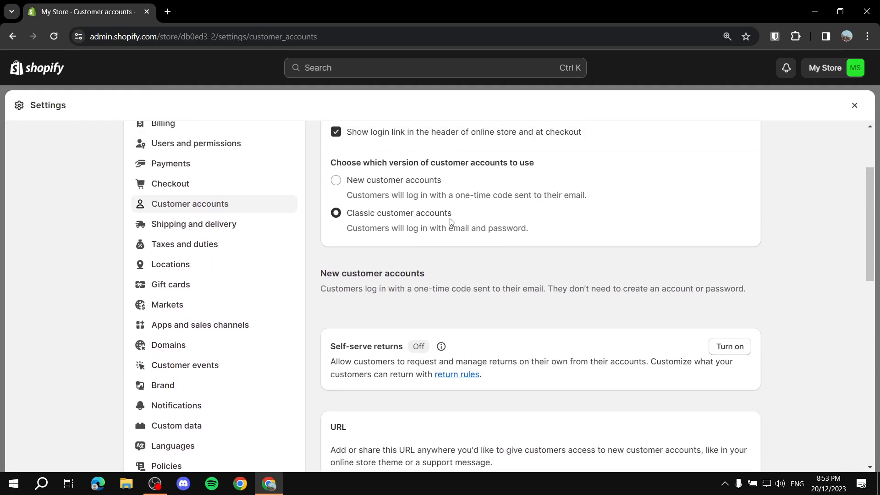
scroll(469, 231, down, 3)
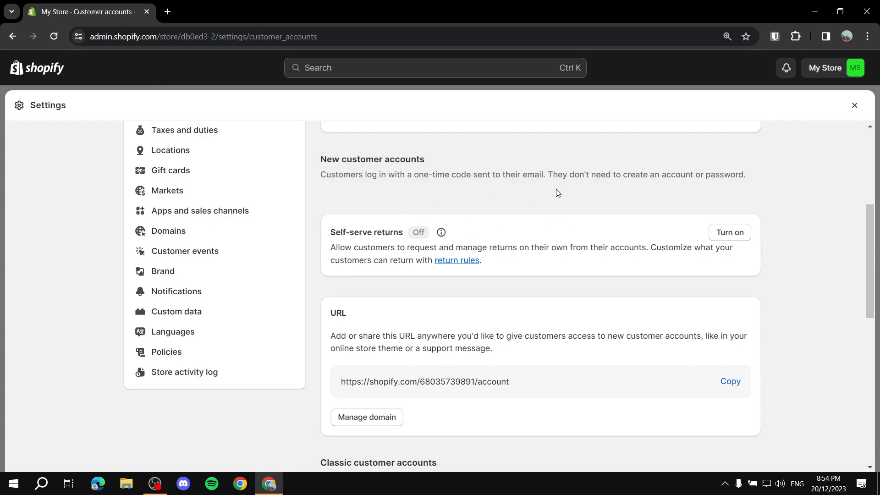
Set the customer accounts version to New customer accounts and save the settings
scroll(431, 158, up, 5)
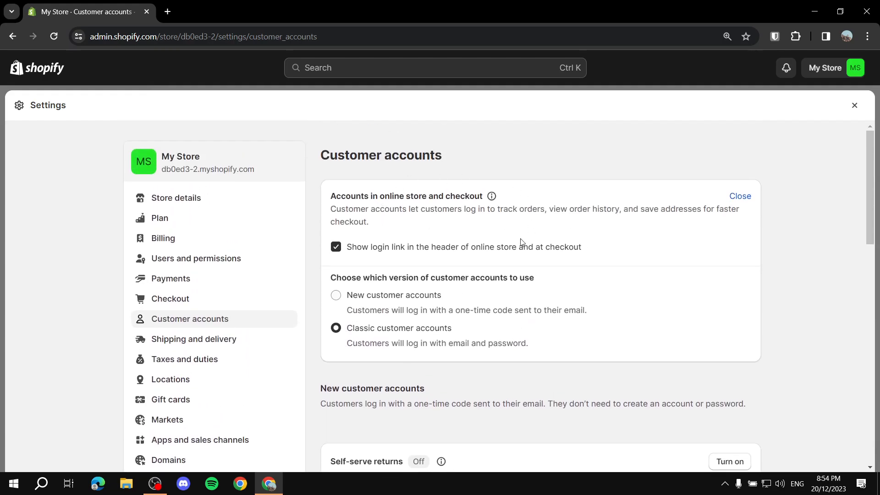
click(373, 298)
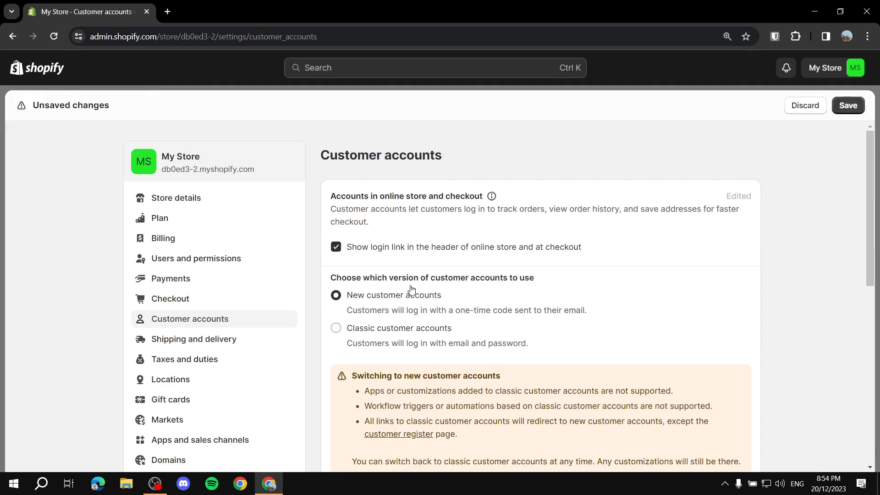
click(848, 106)
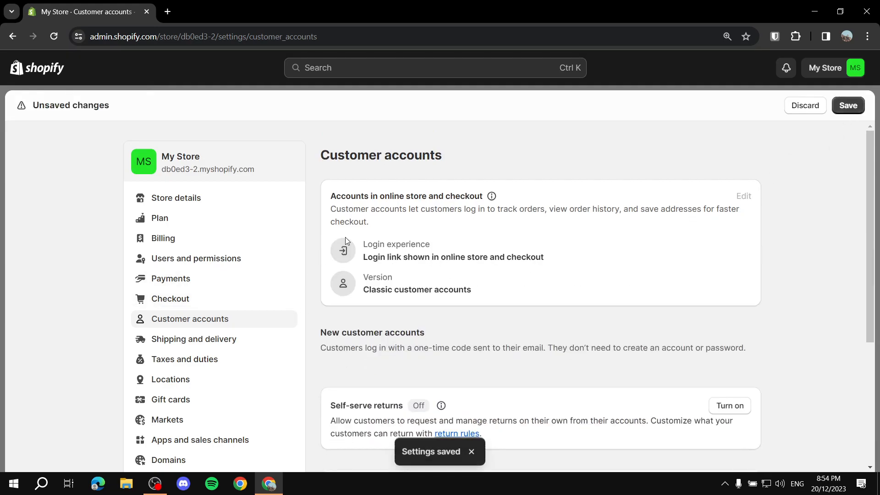
Turn on self-serve returns for new customer accounts
scroll(335, 218, down, 4)
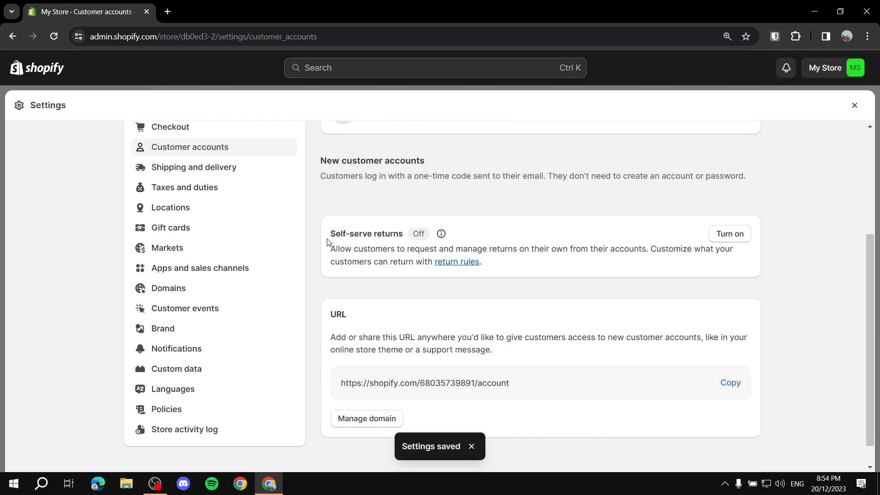
drag(335, 235, 410, 236)
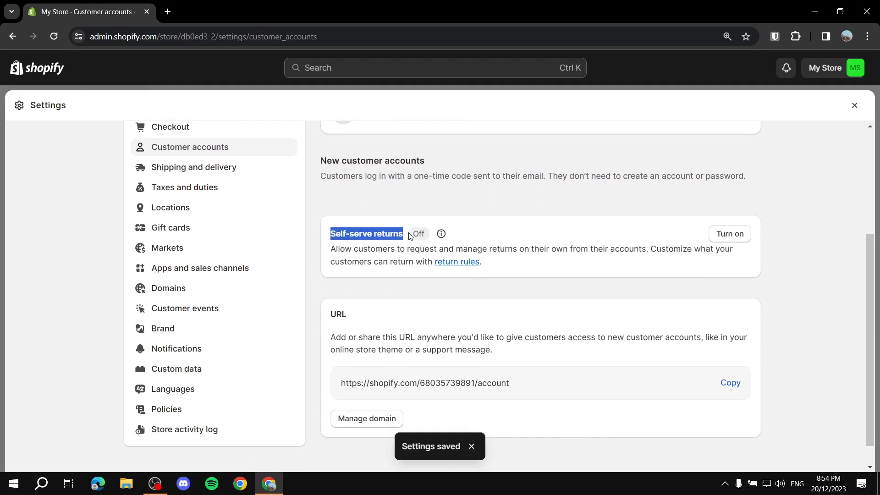
click(591, 238)
click(720, 234)
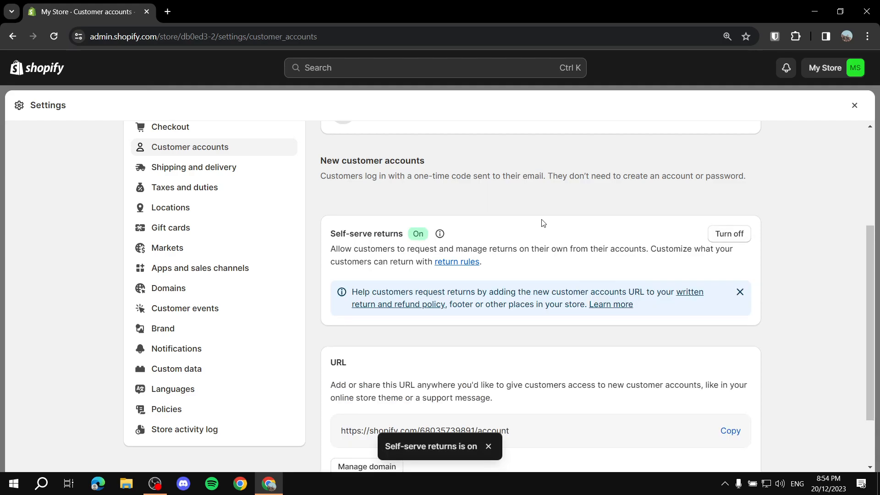
Review the login experience, self-serve returns and URL sections for new customer accounts, and close the settings
scroll(624, 206, down, 3)
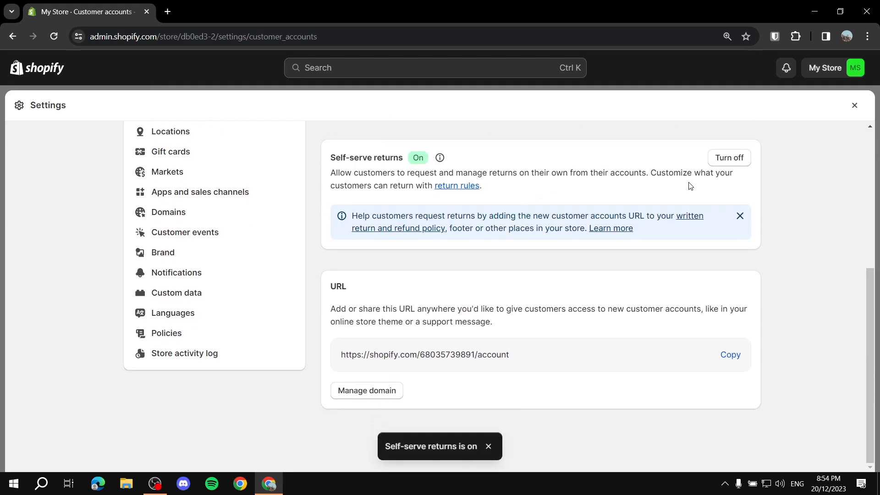
scroll(692, 192, up, 6)
scroll(550, 198, down, 6)
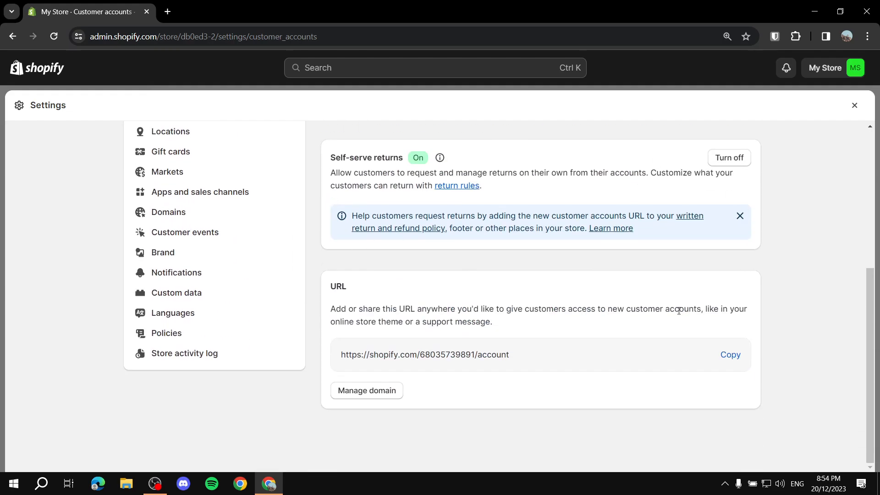
scroll(538, 158, up, 5)
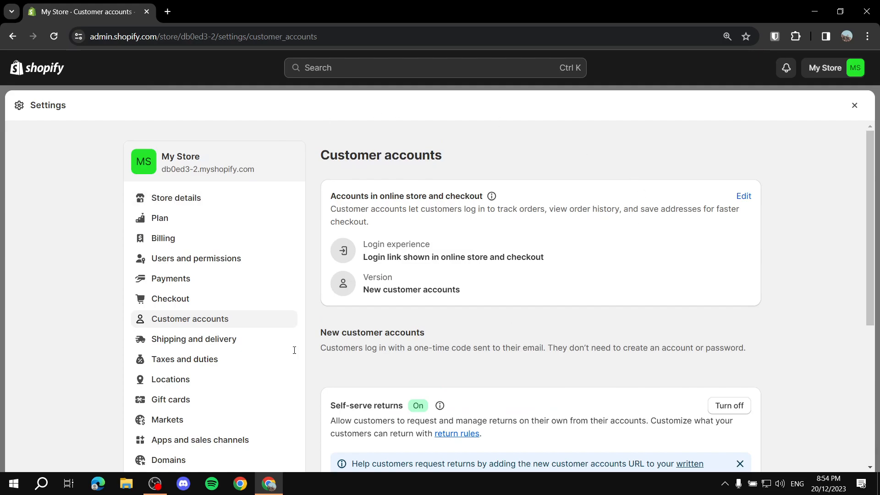
scroll(544, 273, down, 5)
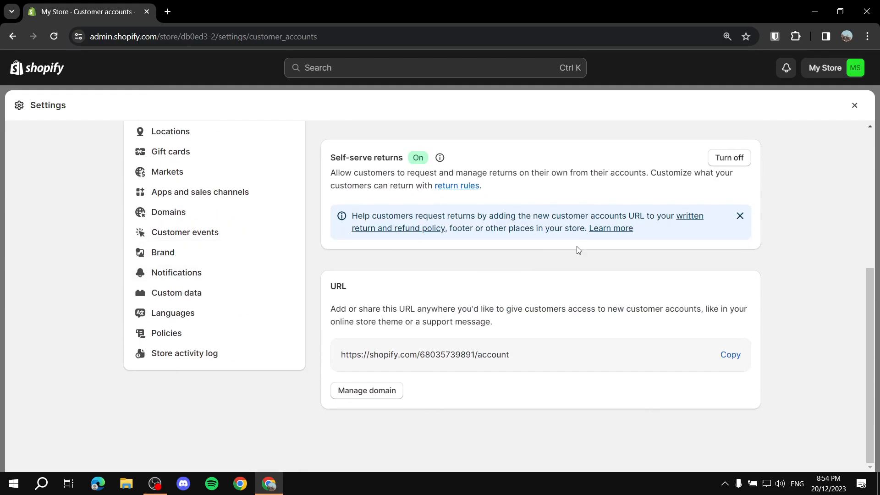
scroll(375, 190, up, 4)
scroll(367, 307, up, 2)
scroll(503, 318, down, 5)
drag(328, 292, 418, 286)
click(530, 361)
drag(385, 358, 538, 357)
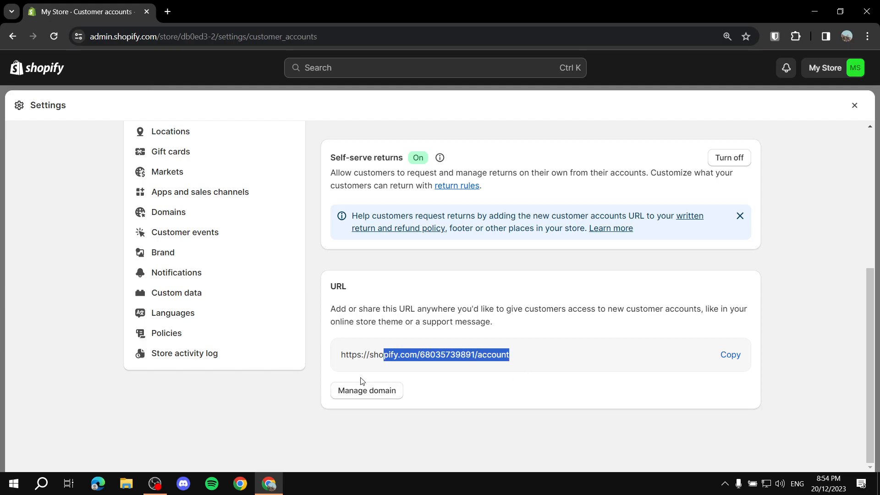
click(498, 395)
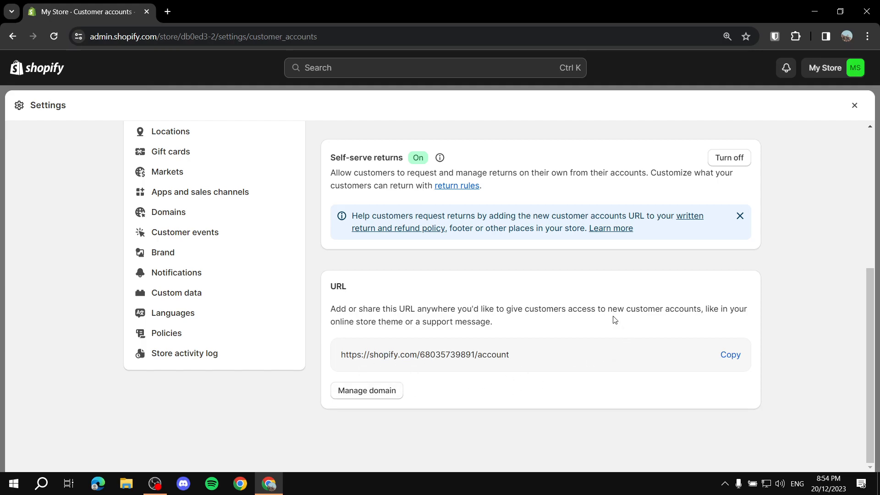
scroll(595, 300, up, 5)
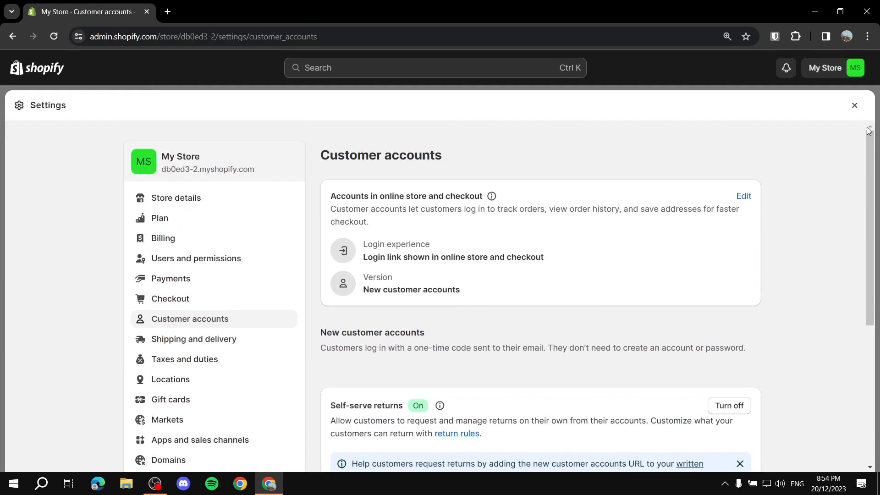
click(854, 105)
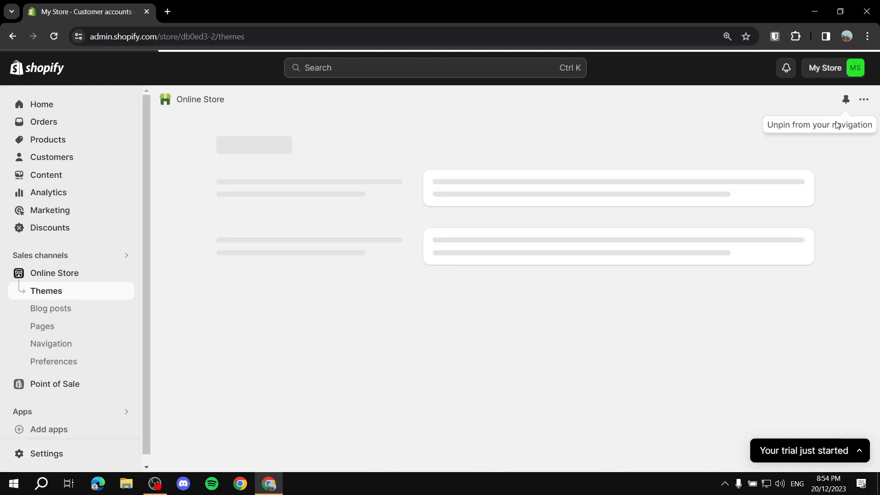